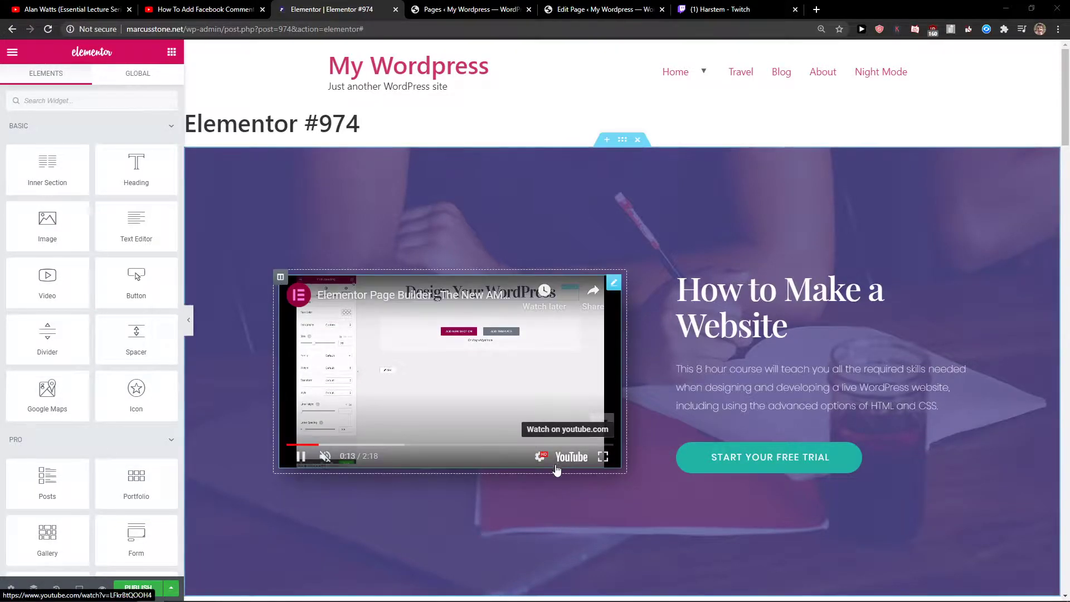
Step: Set the Page Layout of page Elementor #974 to Elementor Canvas in Page Settings
scroll(540, 488, "down", 3)
scroll(539, 487, "up", 3)
scroll(541, 488, "down", 2)
scroll(541, 487, "up", 2)
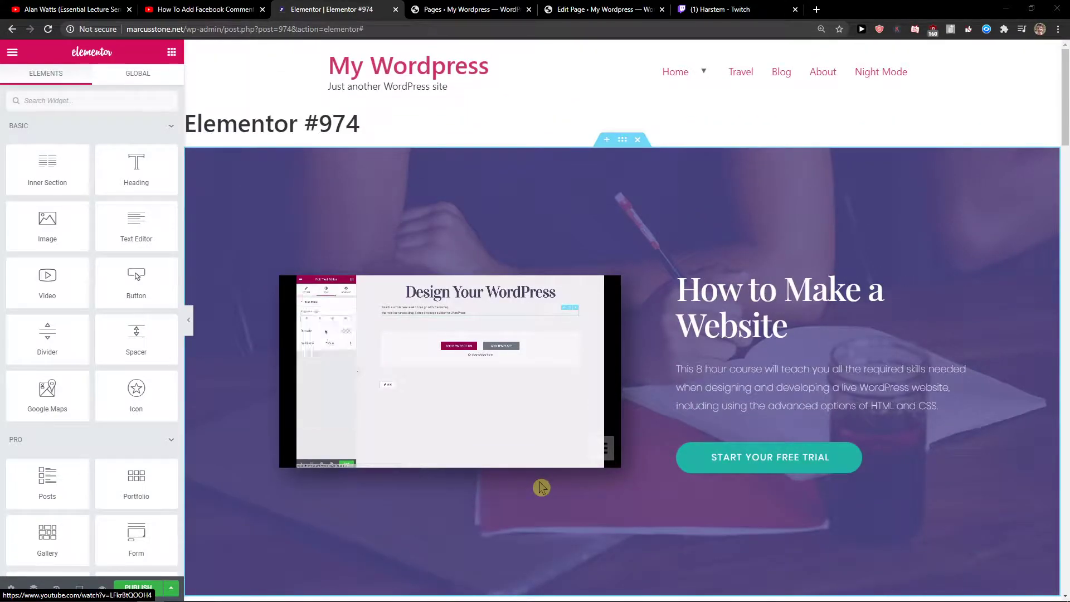
scroll(541, 488, "down", 1)
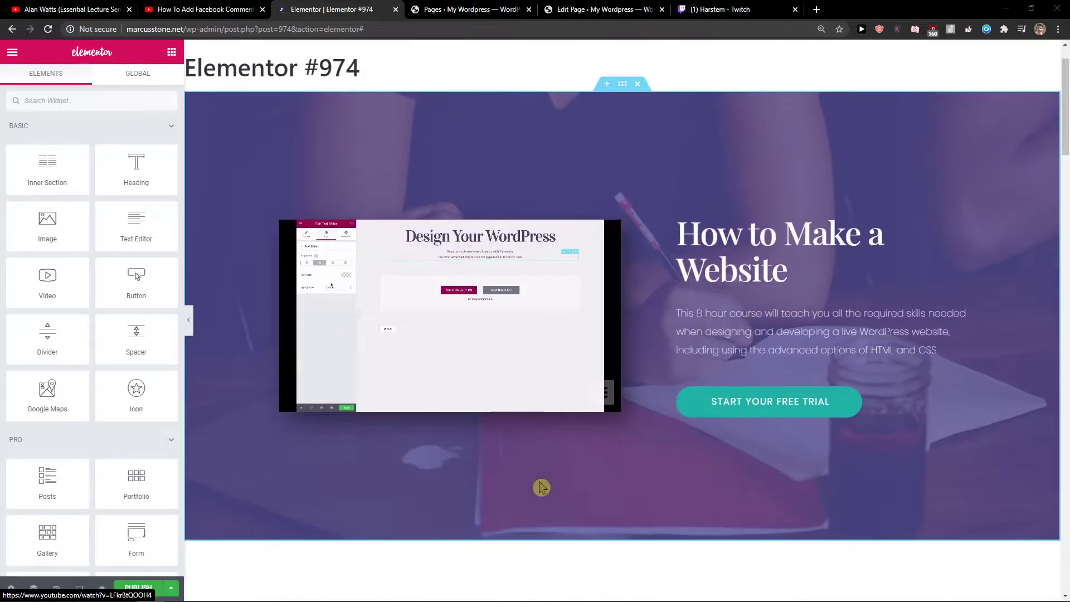
left_click(9, 587)
scroll(505, 305, "up", 1)
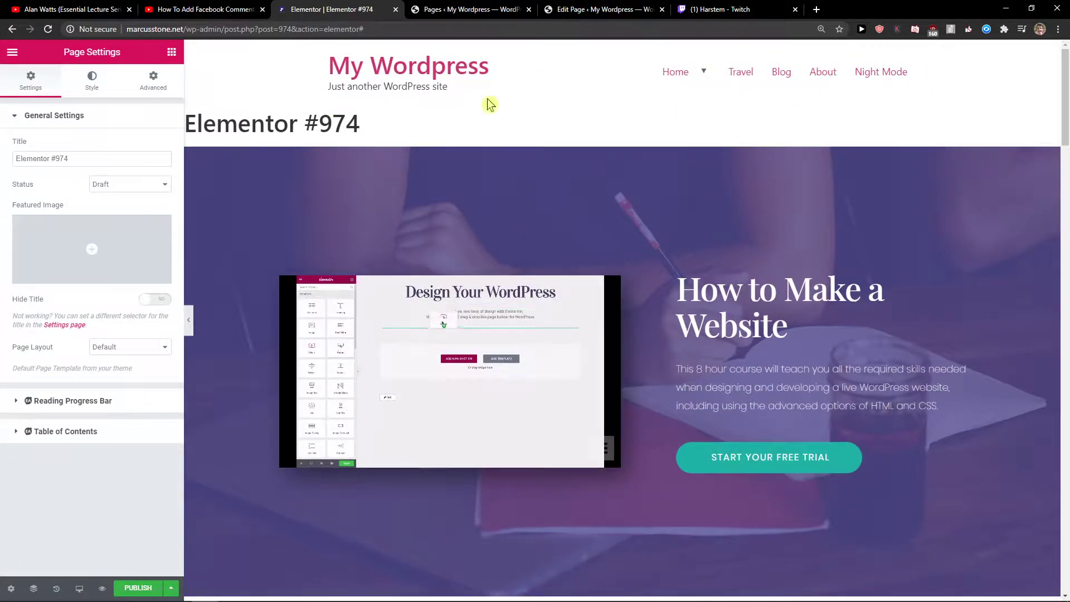
left_click(110, 348)
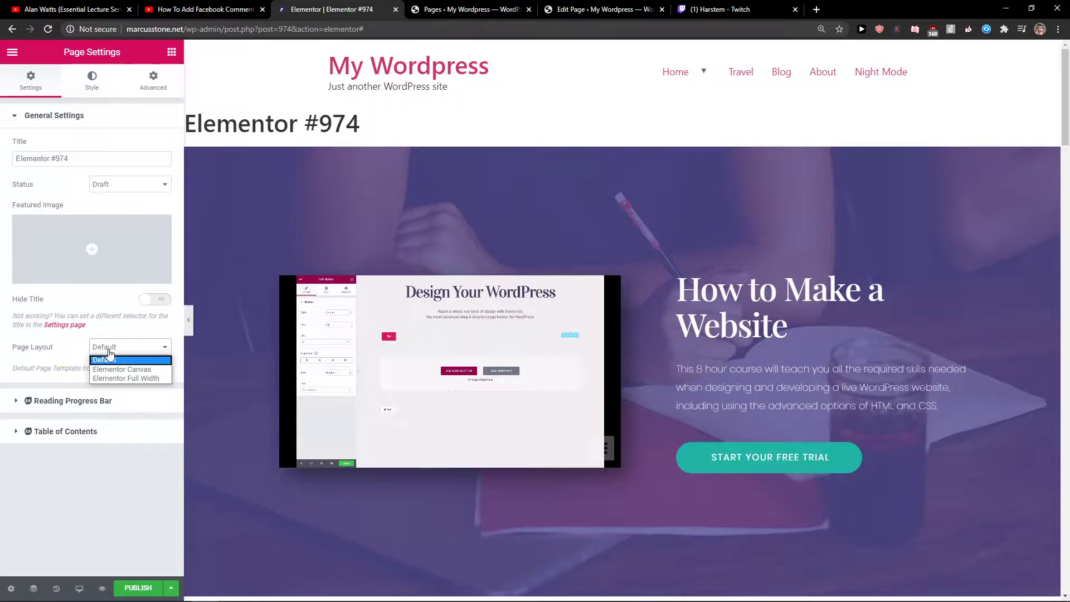
left_click(113, 370)
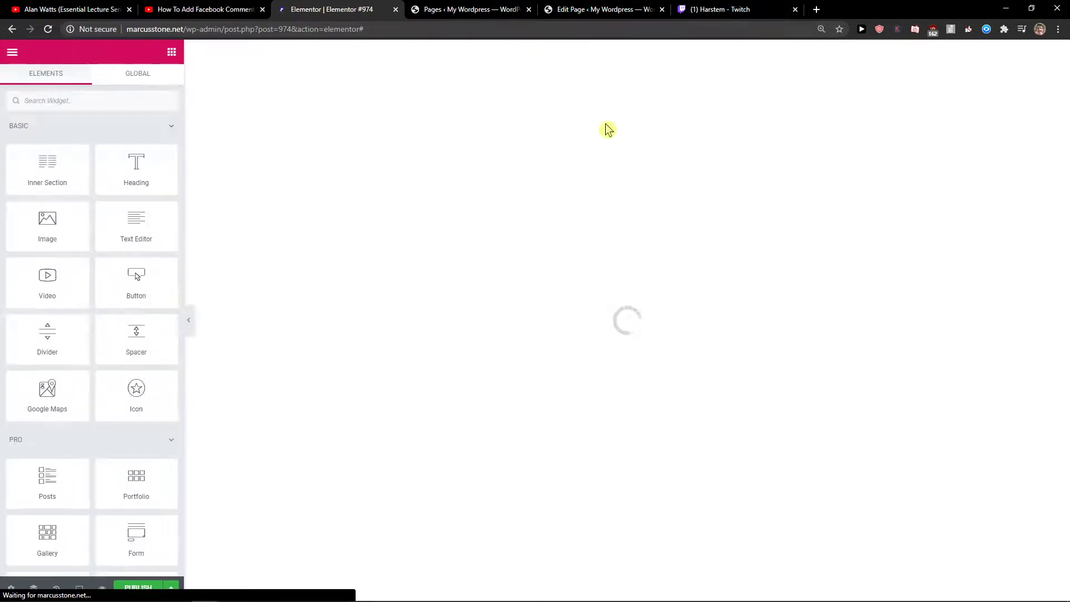
scroll(655, 307, "down", 20)
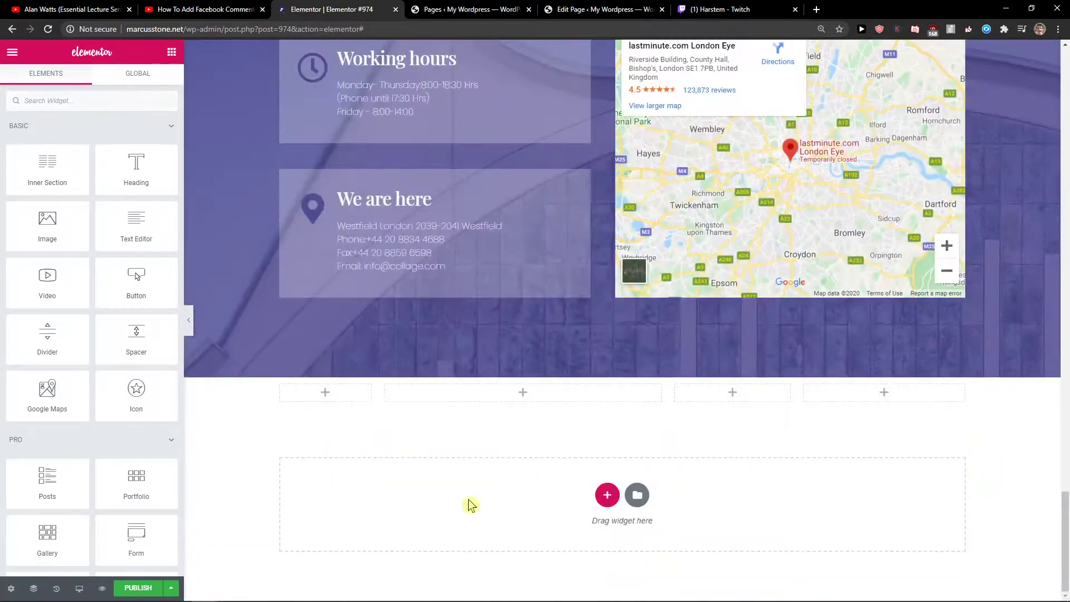
scroll(222, 502, "up", 20)
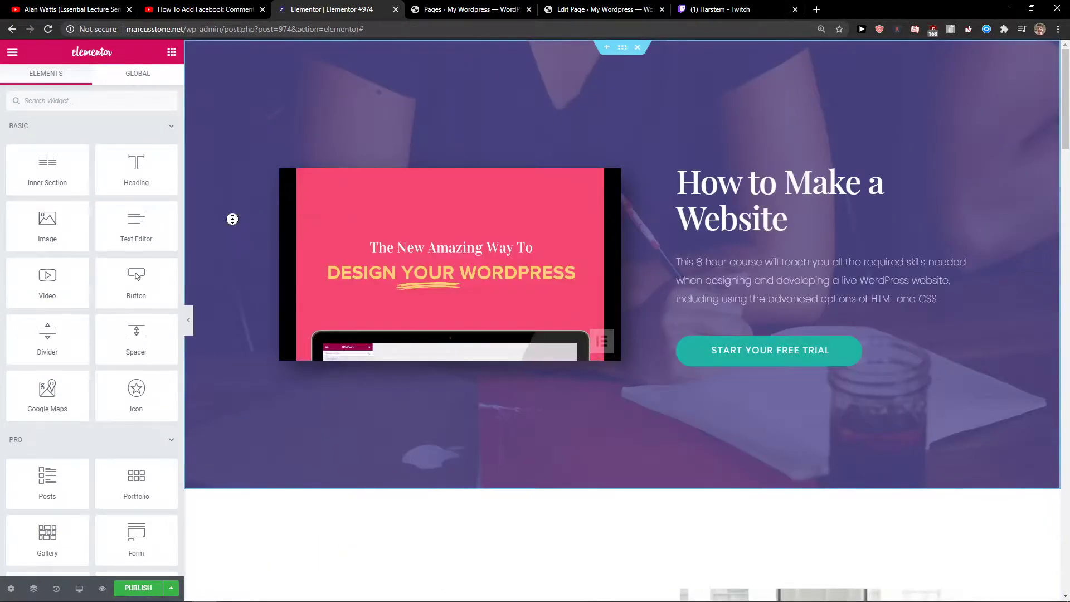
scroll(212, 352, "down", 2)
mouse_move(170, 594)
mouse_move(261, 595)
left_click(144, 555)
left_click(323, 191)
left_click_drag(392, 192, 239, 191)
left_click_drag(462, 191, 239, 191)
left_click(586, 220)
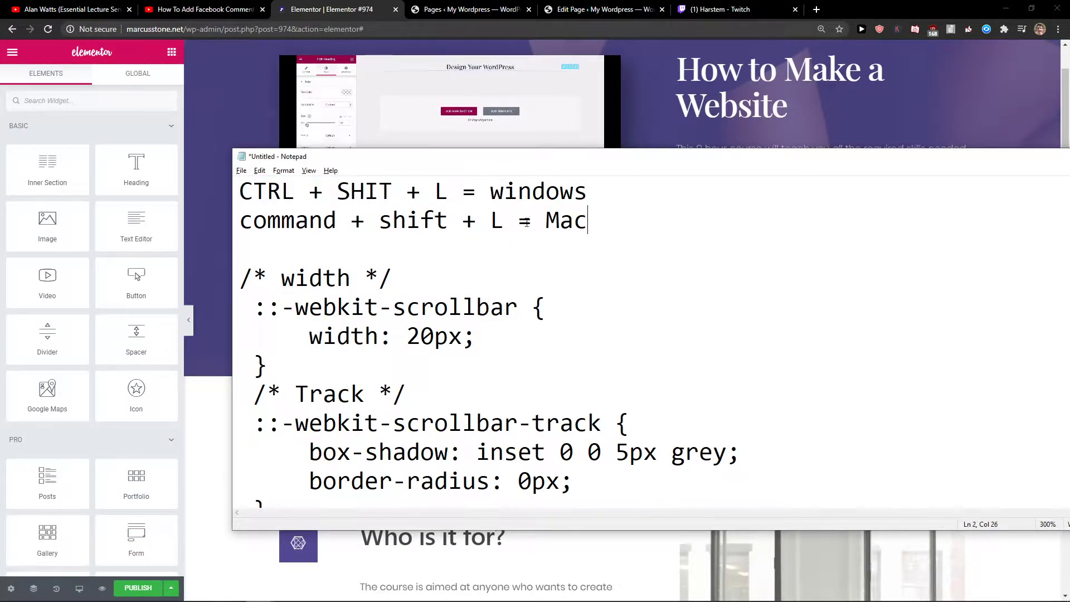
left_click_drag(504, 221, 239, 221)
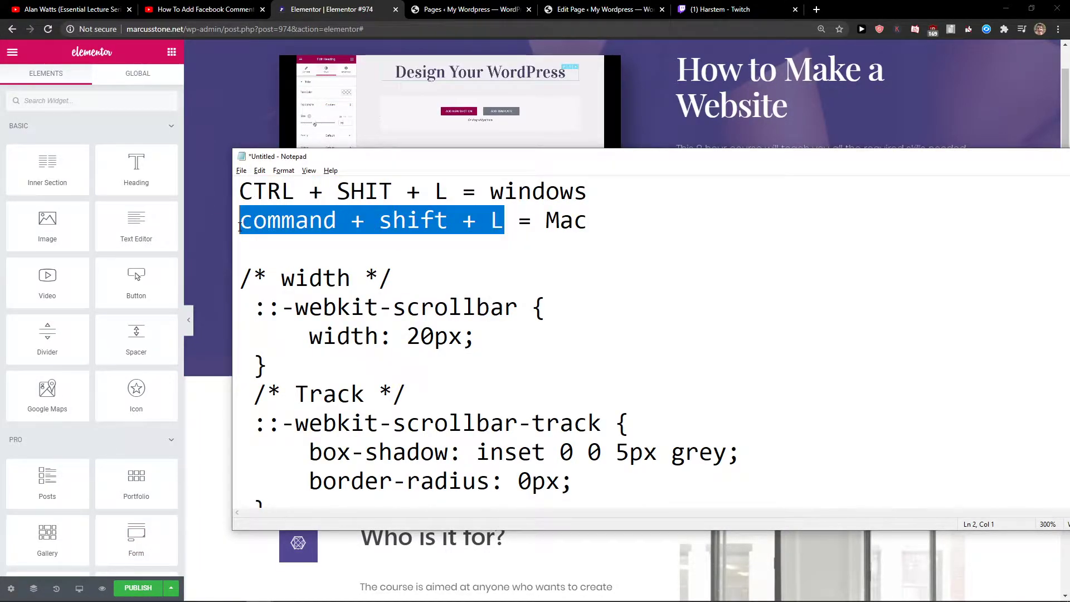
left_click(903, 7)
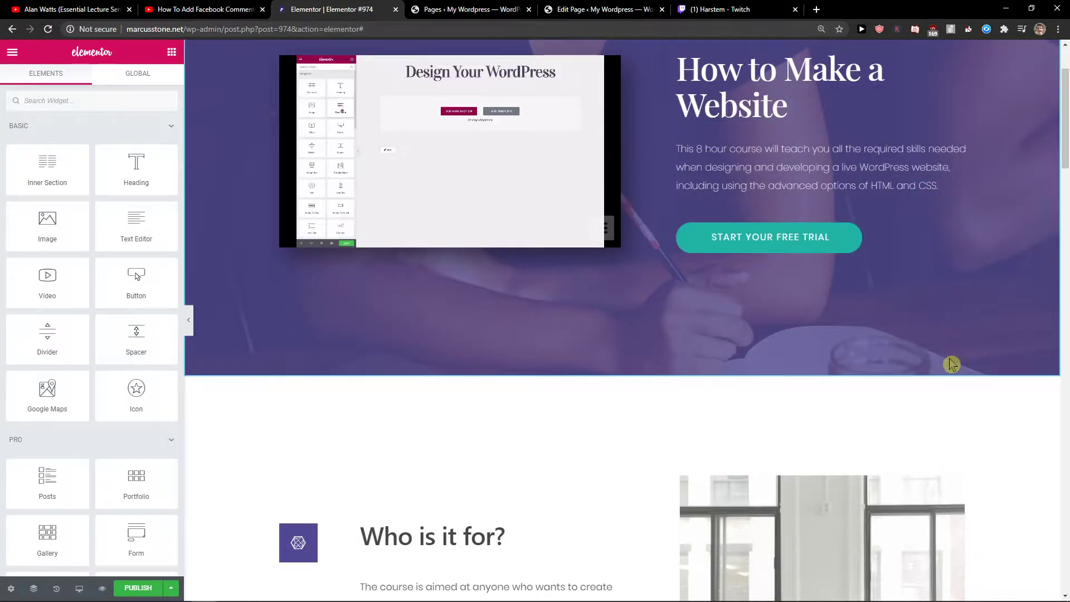
Step: Filter the template library to Header blocks and insert the blue header block
key("ctrl+shift+l")
left_click(223, 131)
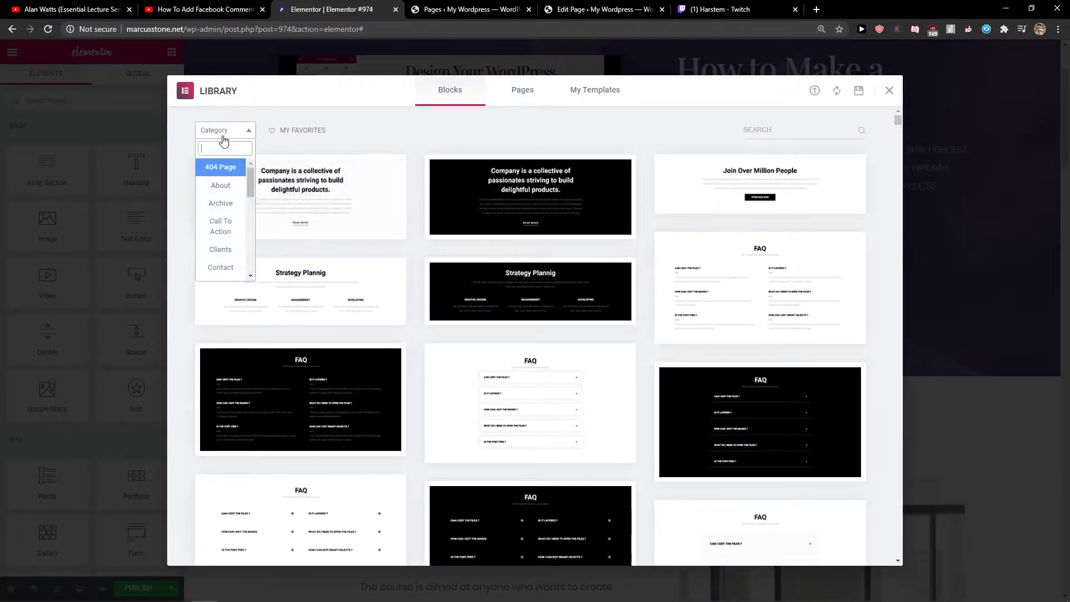
type("he")
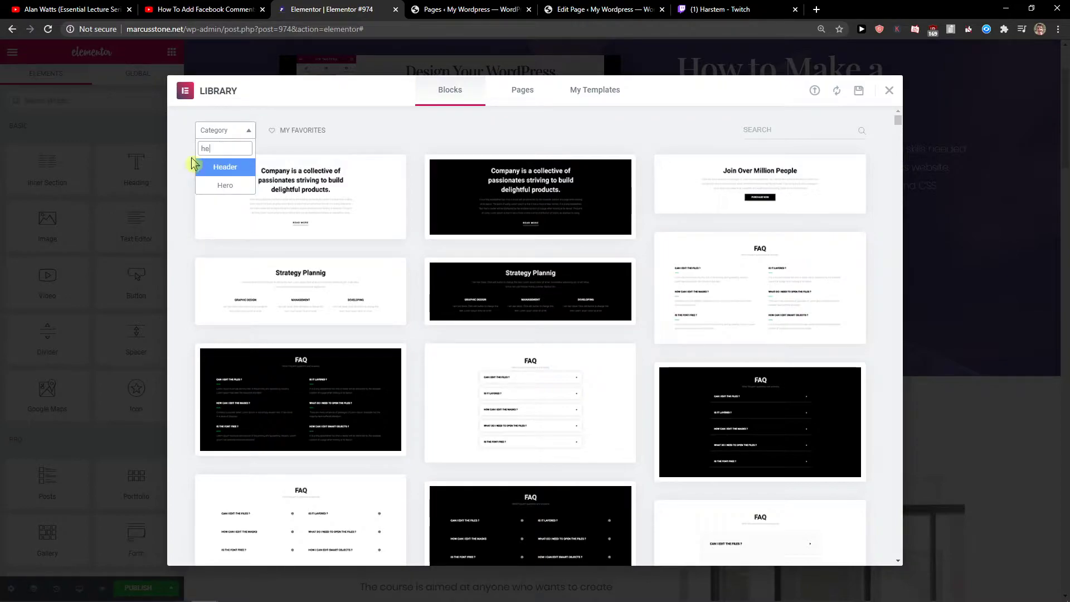
left_click(204, 173)
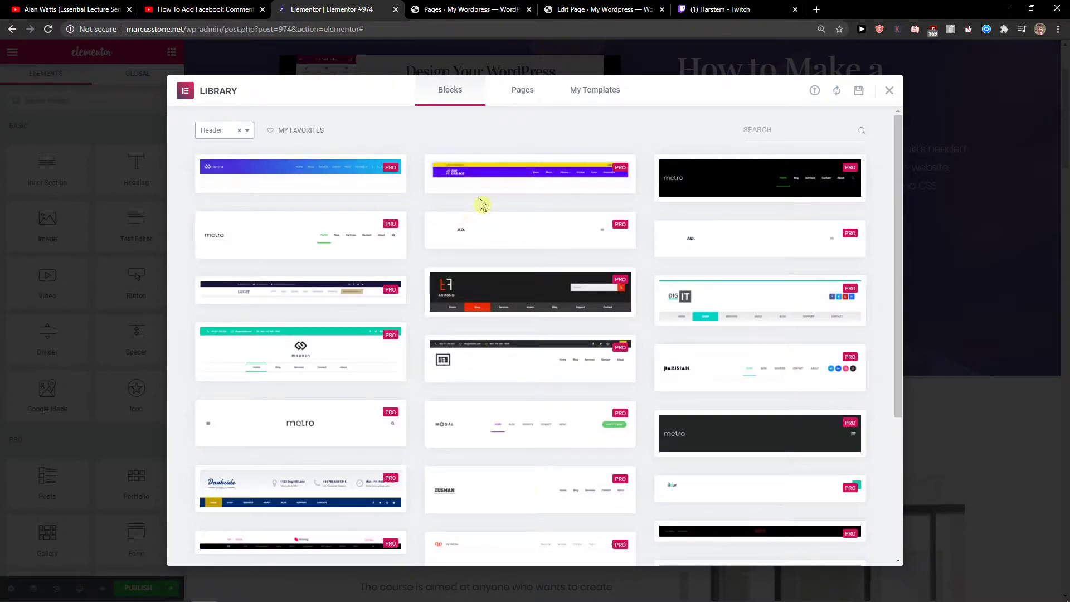
scroll(480, 203, "down", 3)
scroll(478, 203, "up", 3)
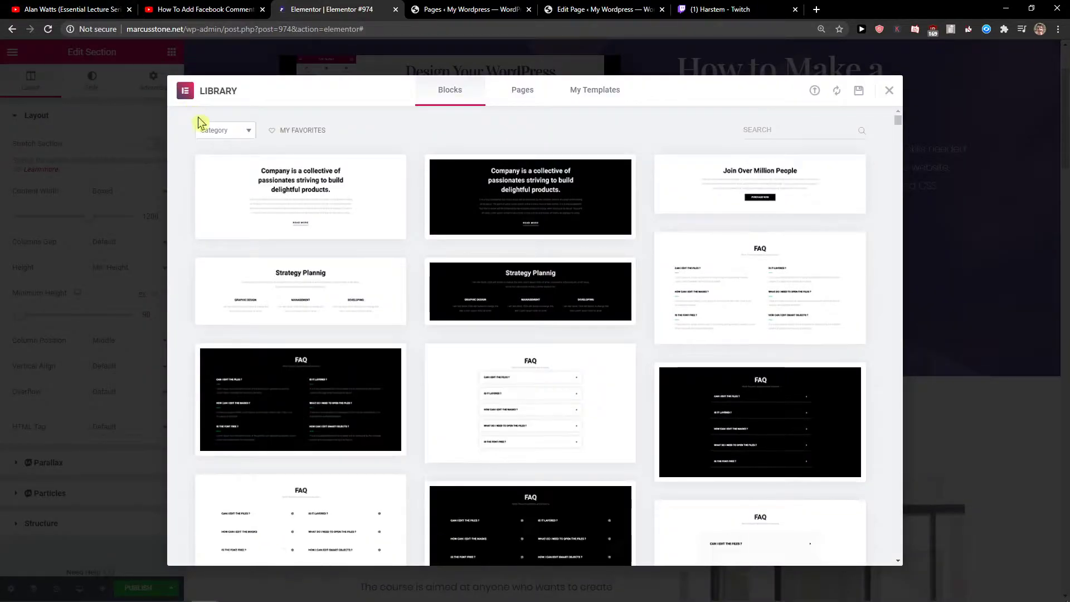
Step: Filter the library to Footer blocks and insert the Stay in Touch block
left_click(212, 131)
type("foot")
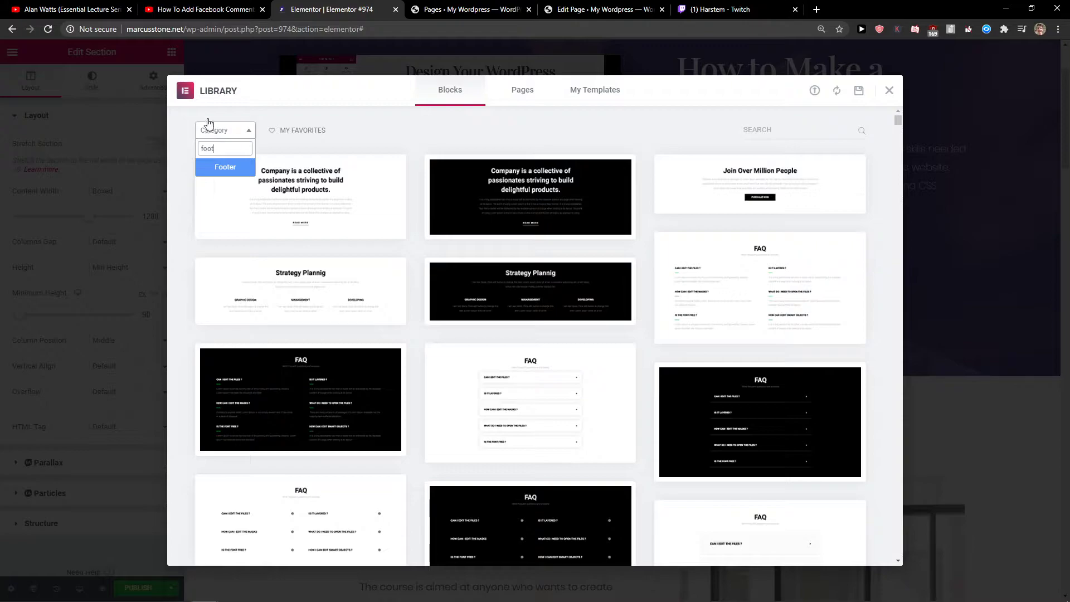
left_click(225, 167)
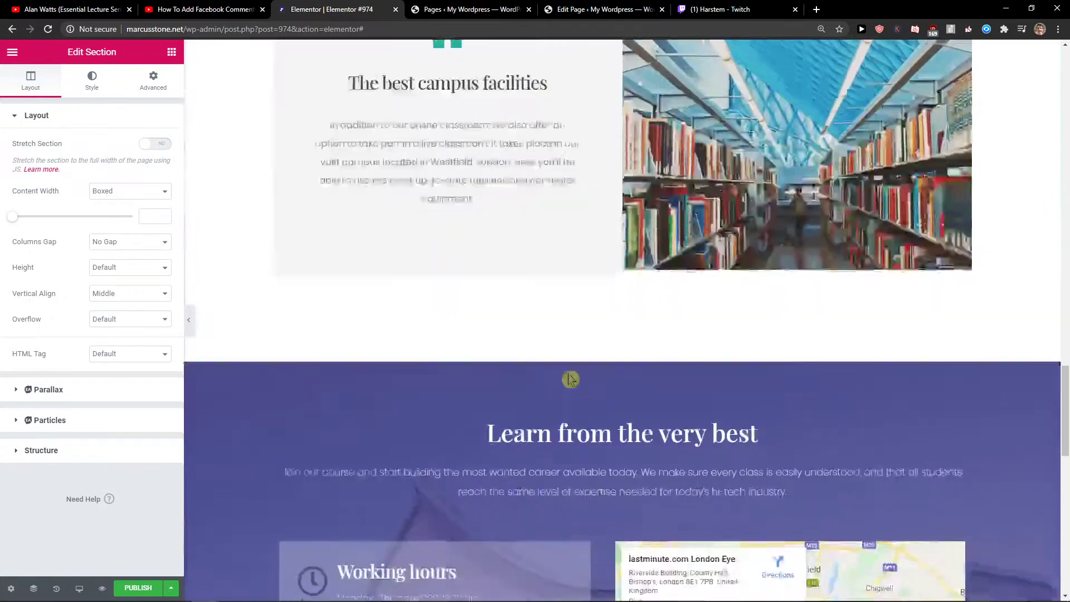
Step: Move the blue Header section to the very top of the page using the Navigator
scroll(356, 279, "up", 3)
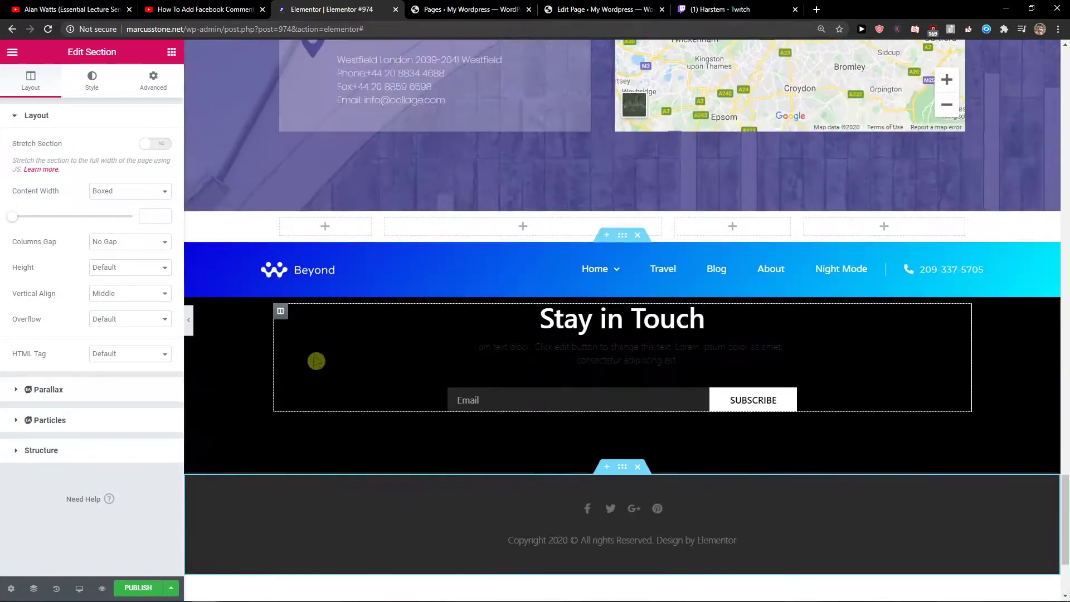
left_click(33, 590)
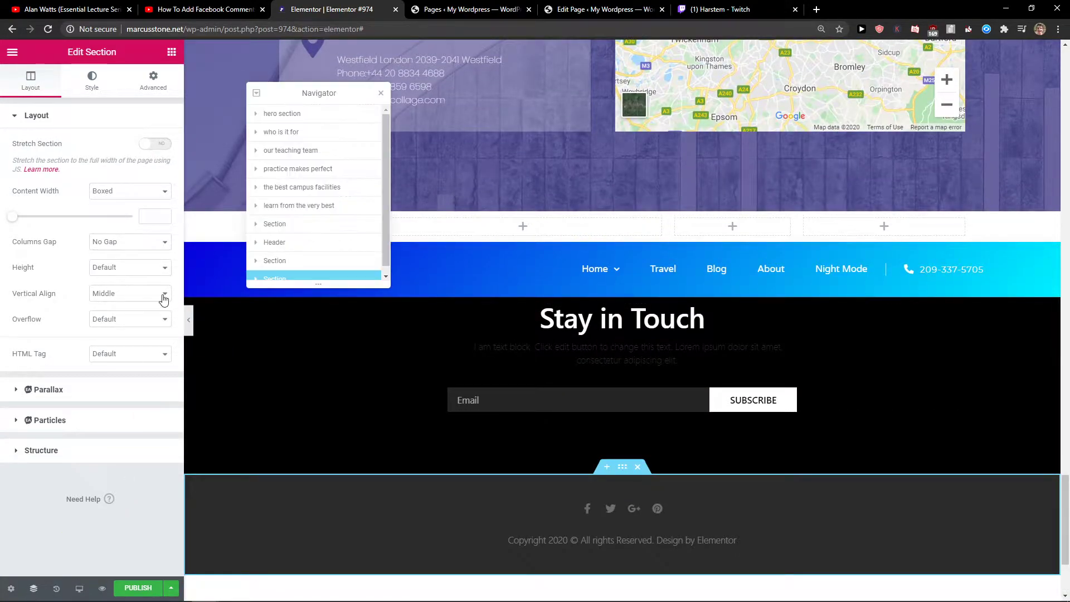
left_click(301, 240)
left_click_drag(301, 240, 307, 124)
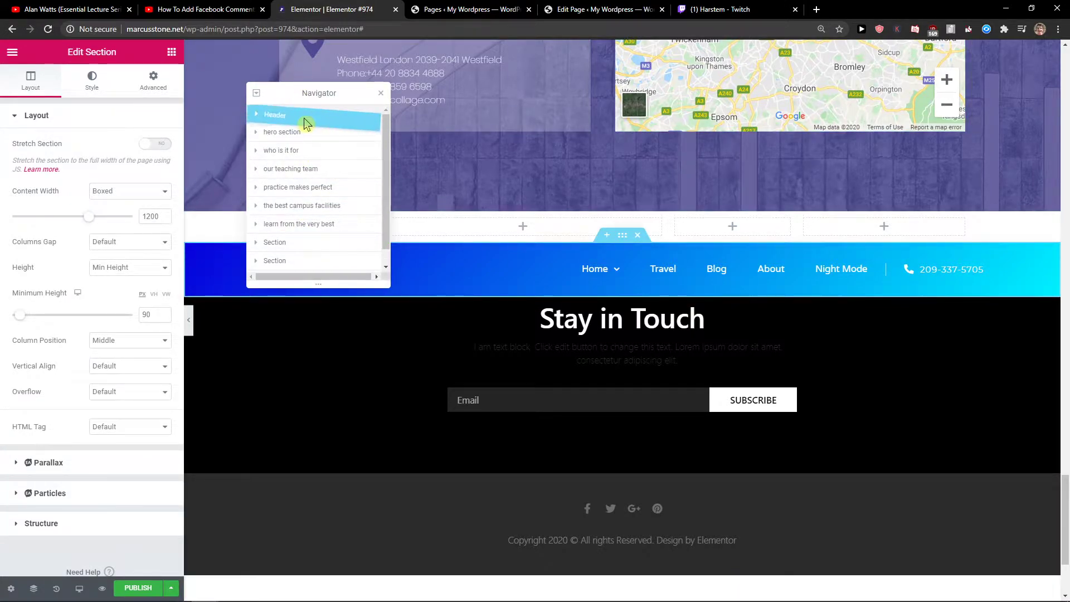
left_click_drag(578, 286, 490, 251)
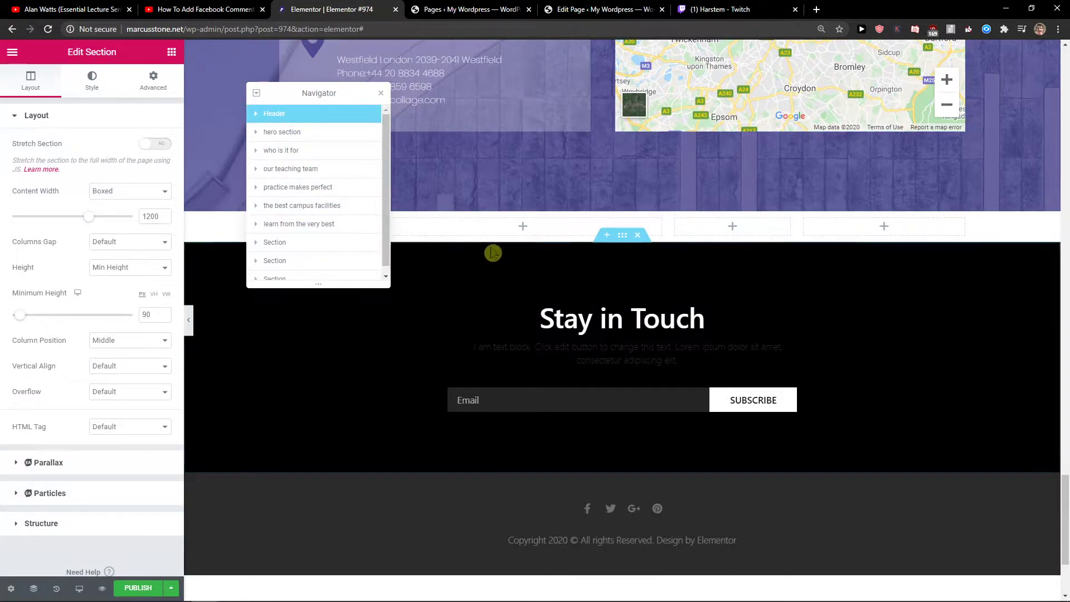
Step: Set the Stay in Touch paragraph's text colour to white (#FFFFFF)
left_click(533, 360)
key("ctrl+a")
left_click(104, 288)
left_click(101, 73)
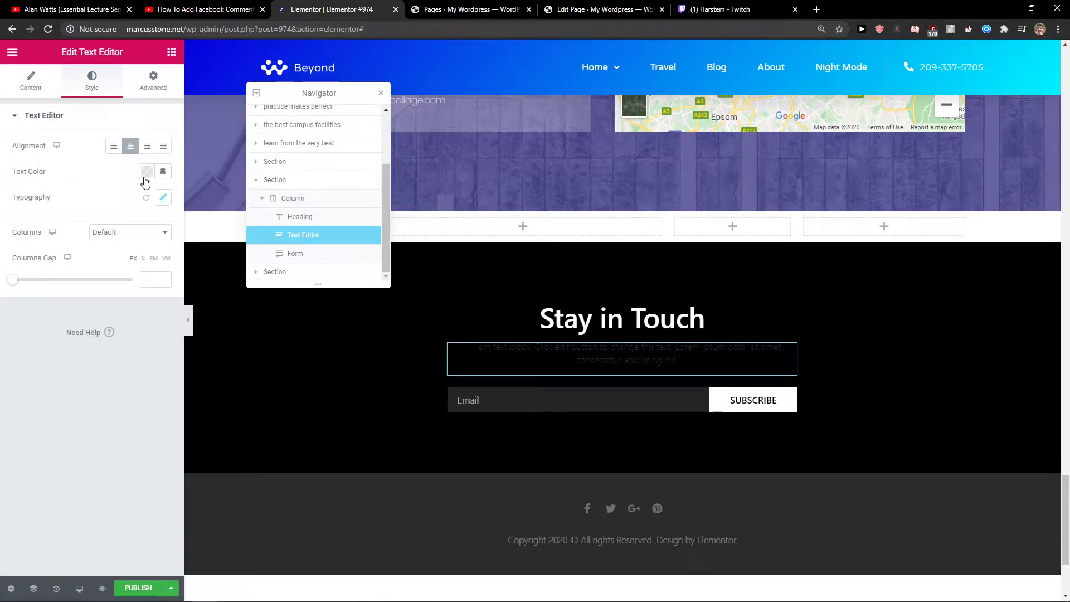
left_click(146, 171)
left_click(200, 201)
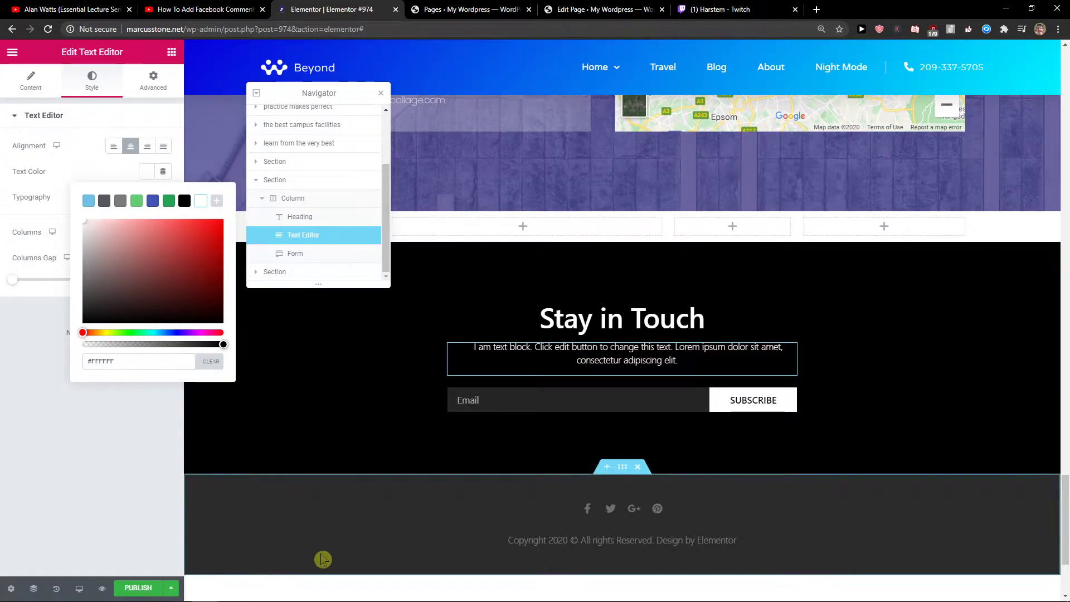
scroll(616, 413, "up", 8)
scroll(732, 159, "up", 15)
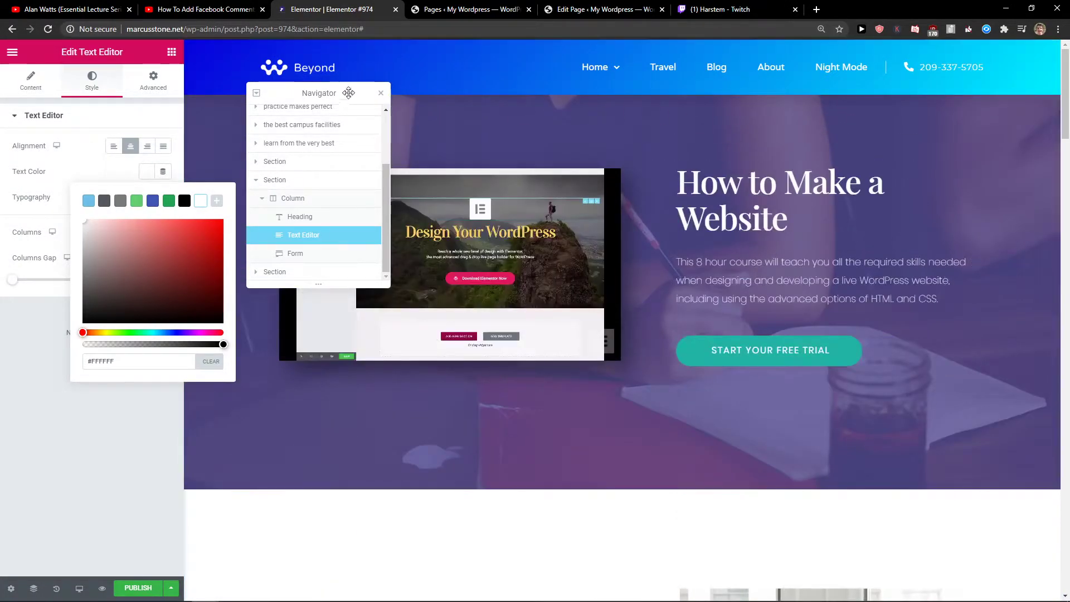
Step: Center-align the header navigation menu links, Home through Night Mode
left_click_drag(349, 93, 532, 330)
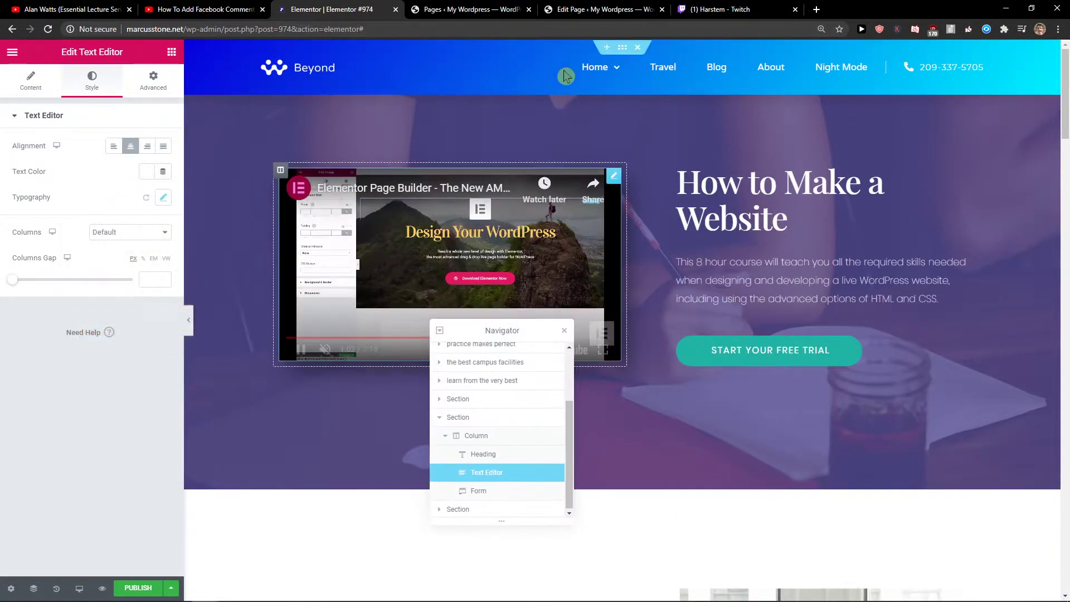
left_click(561, 73)
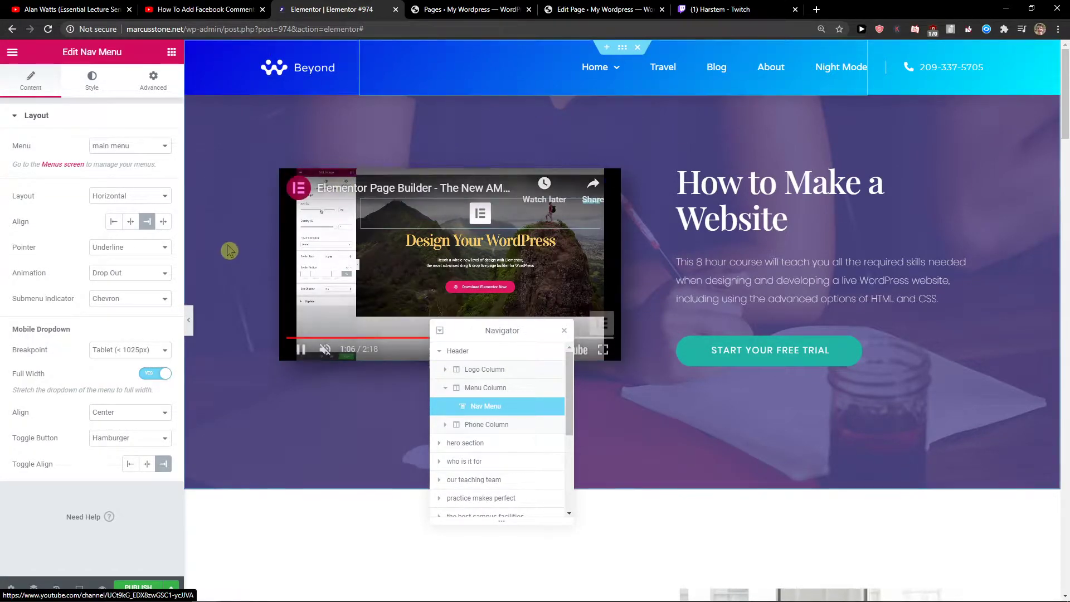
left_click(279, 78)
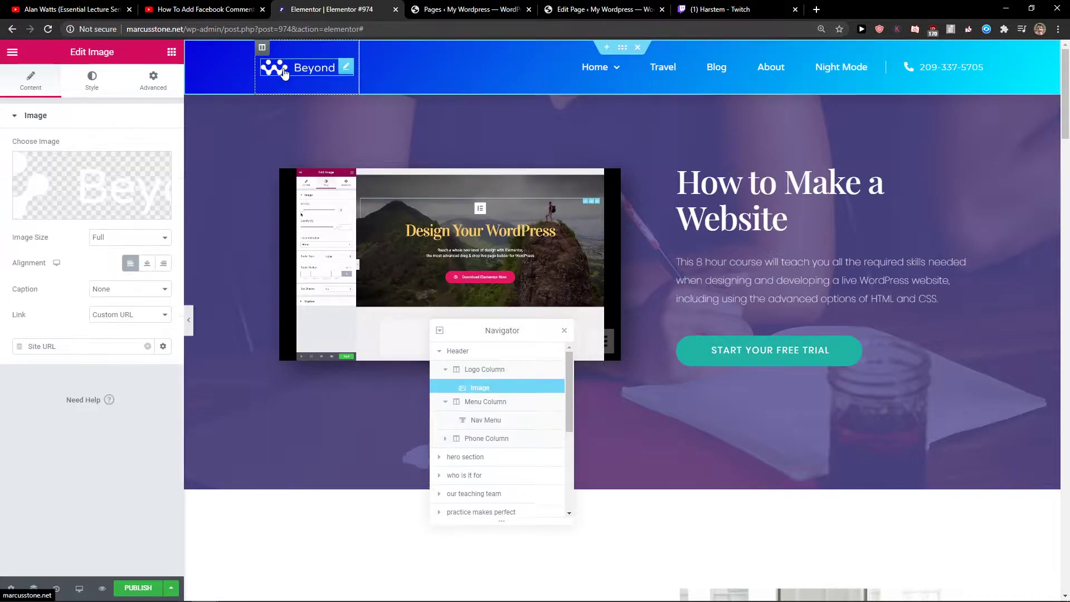
left_click(574, 81)
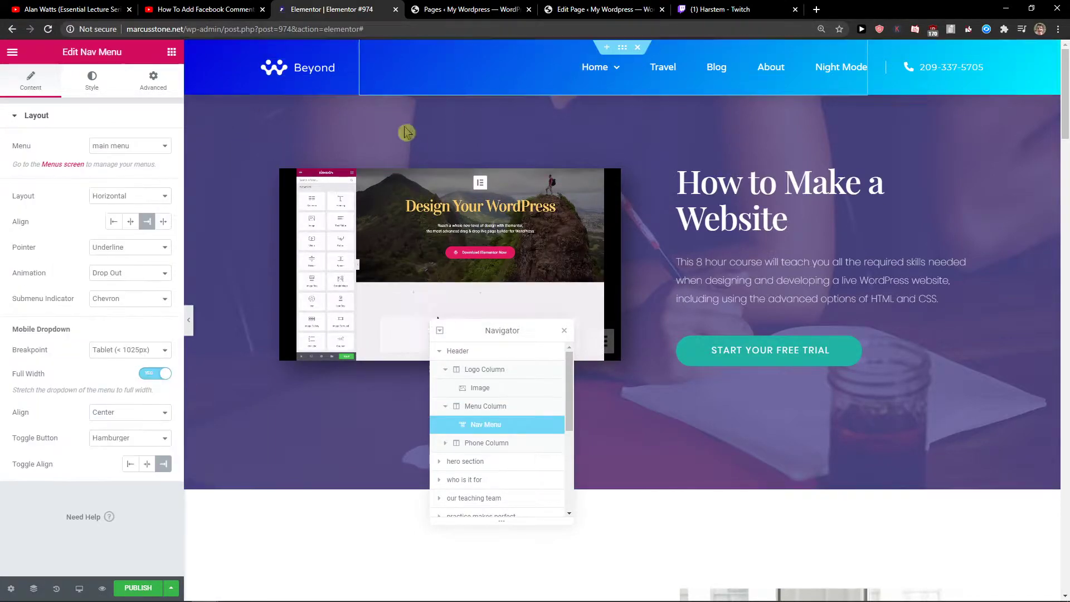
left_click(129, 222)
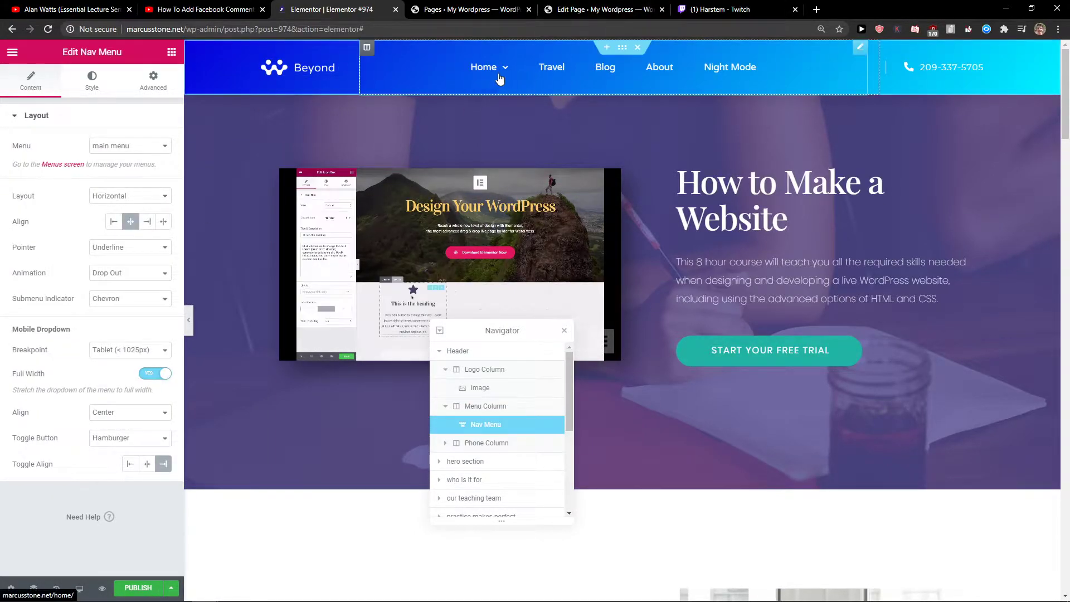
Step: Open Appearance > Menus for 'main menu' and try dragging Classes out from under Home
left_click(502, 12)
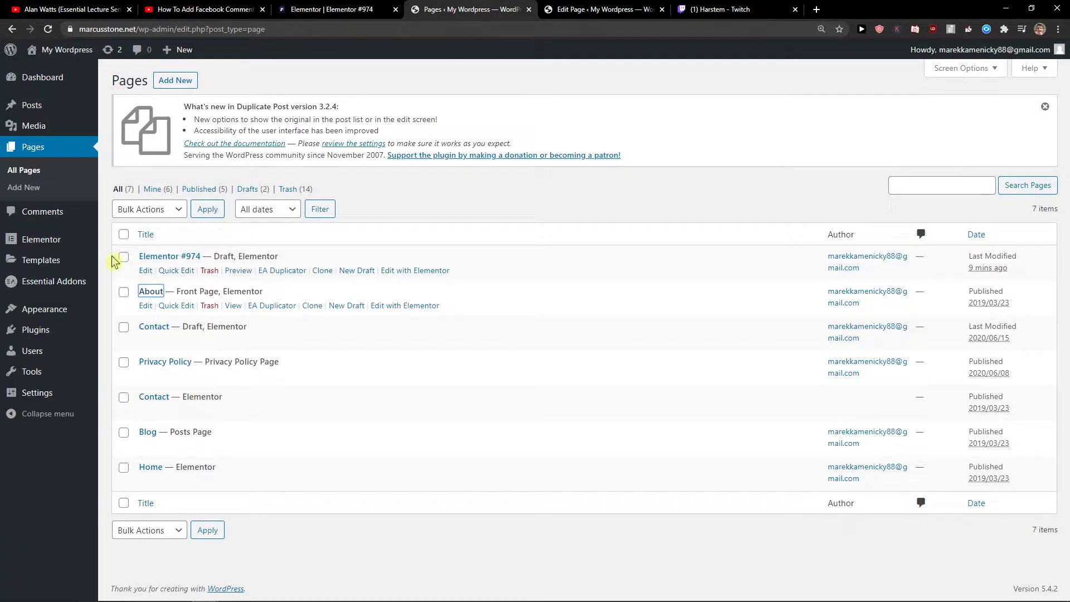
mouse_move(62, 316)
left_click(118, 345)
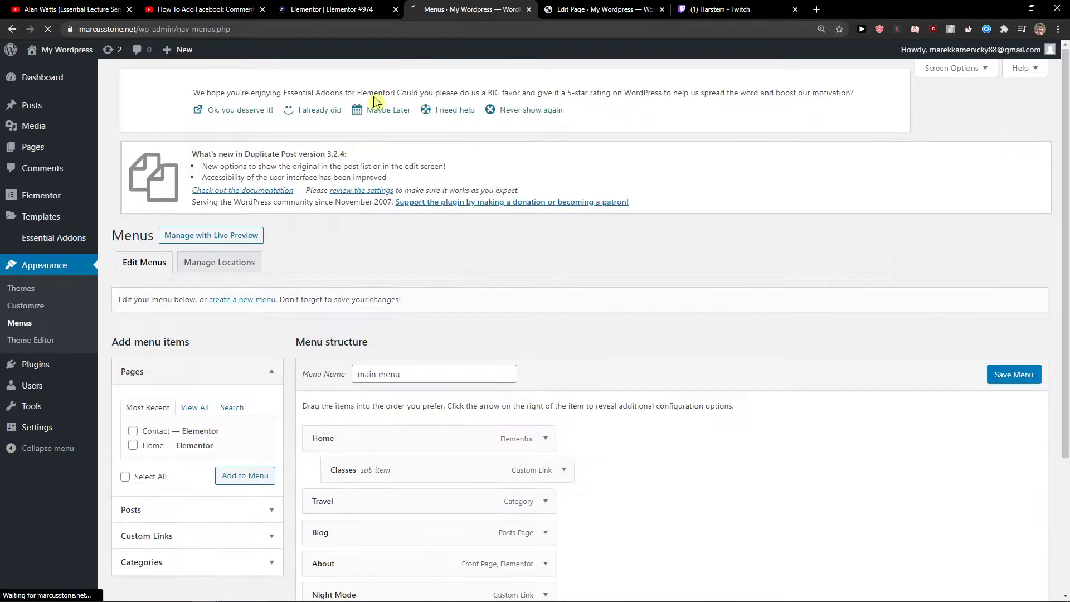
scroll(395, 426, "down", 2)
left_click(368, 10)
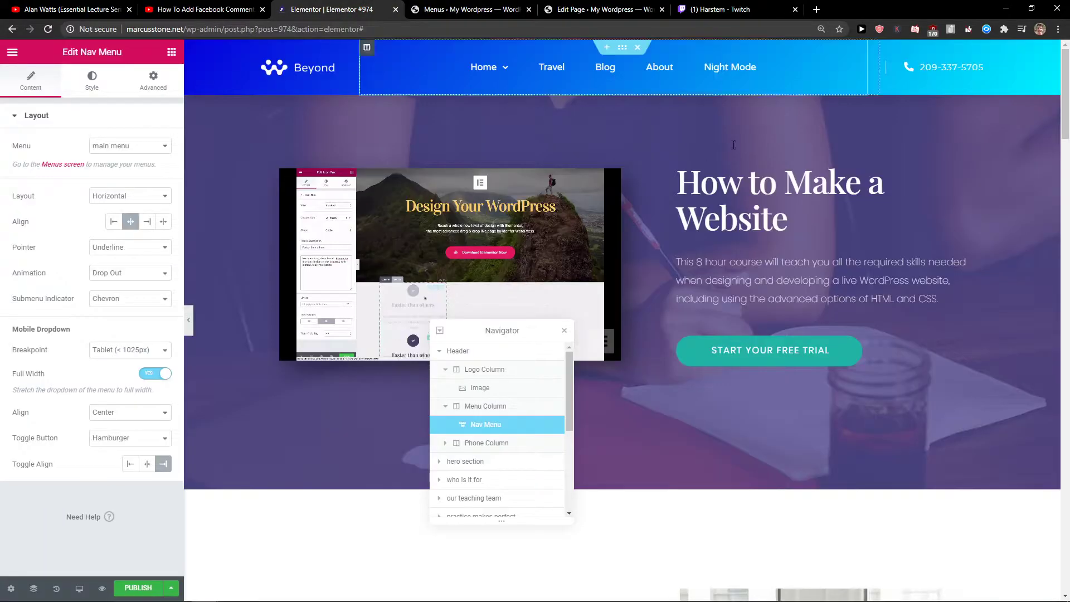
left_click(476, 8)
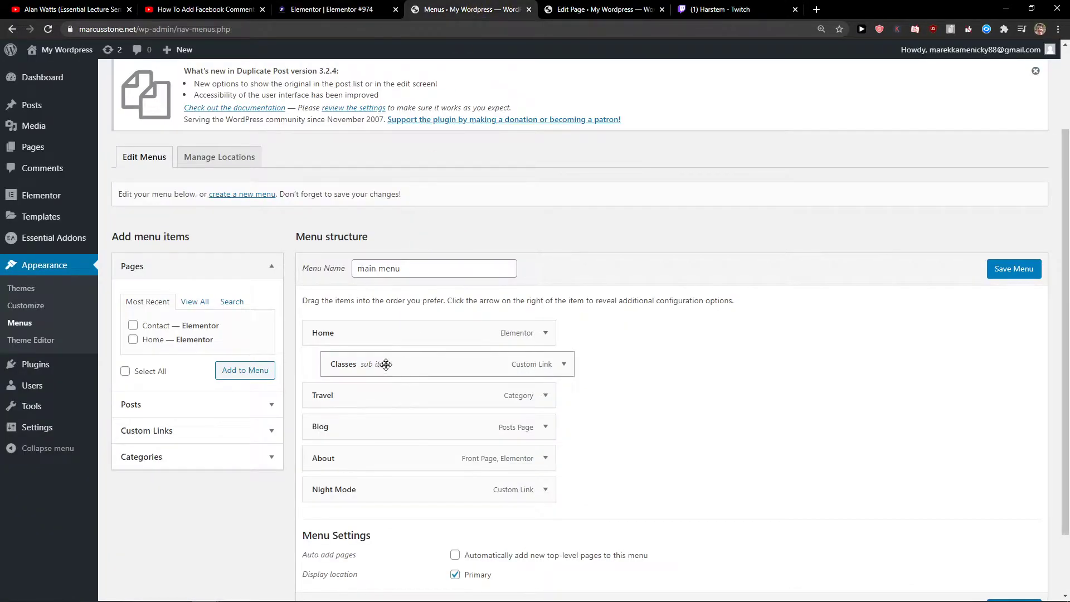
left_click_drag(386, 364, 354, 377)
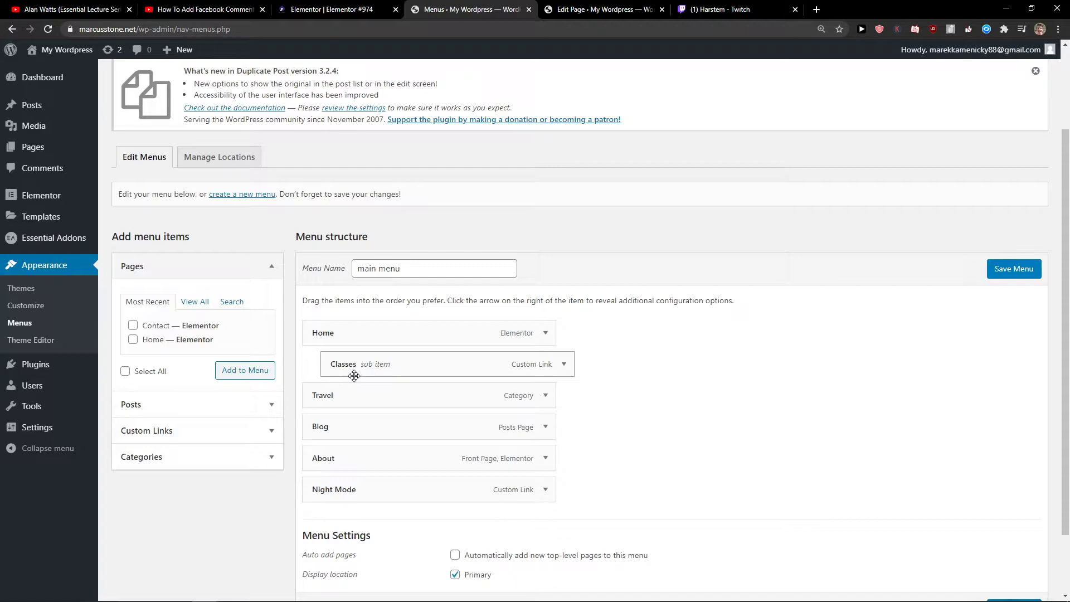
Step: Reduce the header nav menu's vertical padding from 35 to 2
left_click(338, 8)
mouse_move(481, 73)
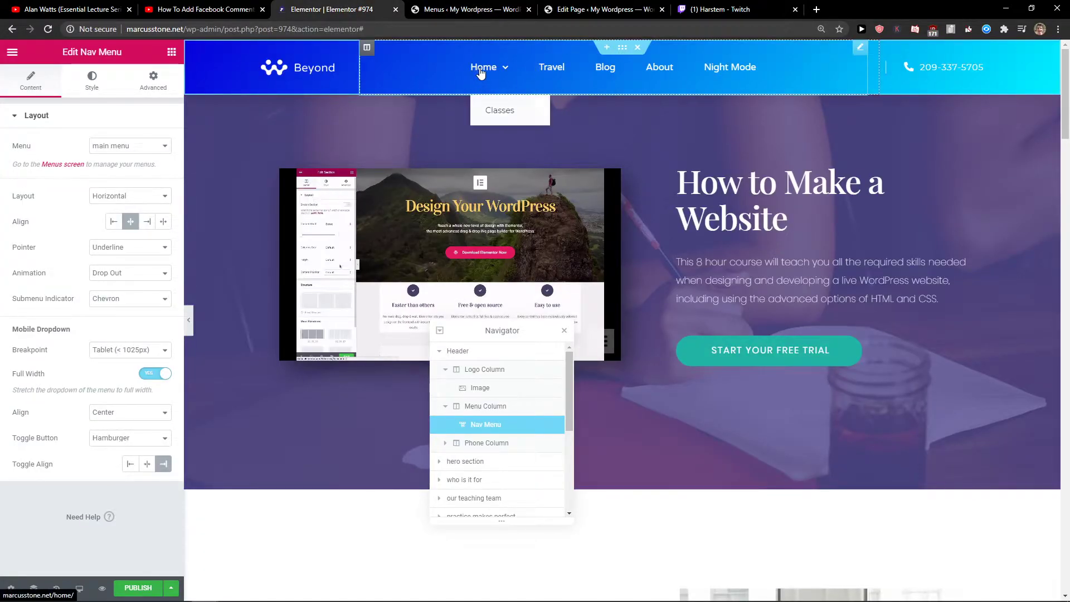
left_click(110, 88)
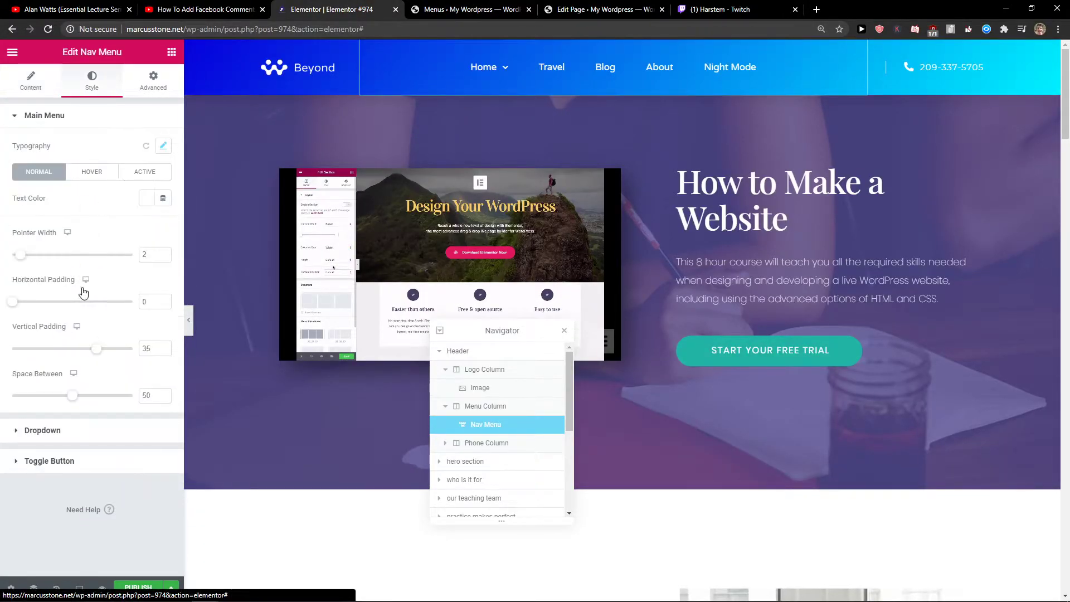
left_click_drag(66, 354, 14, 364)
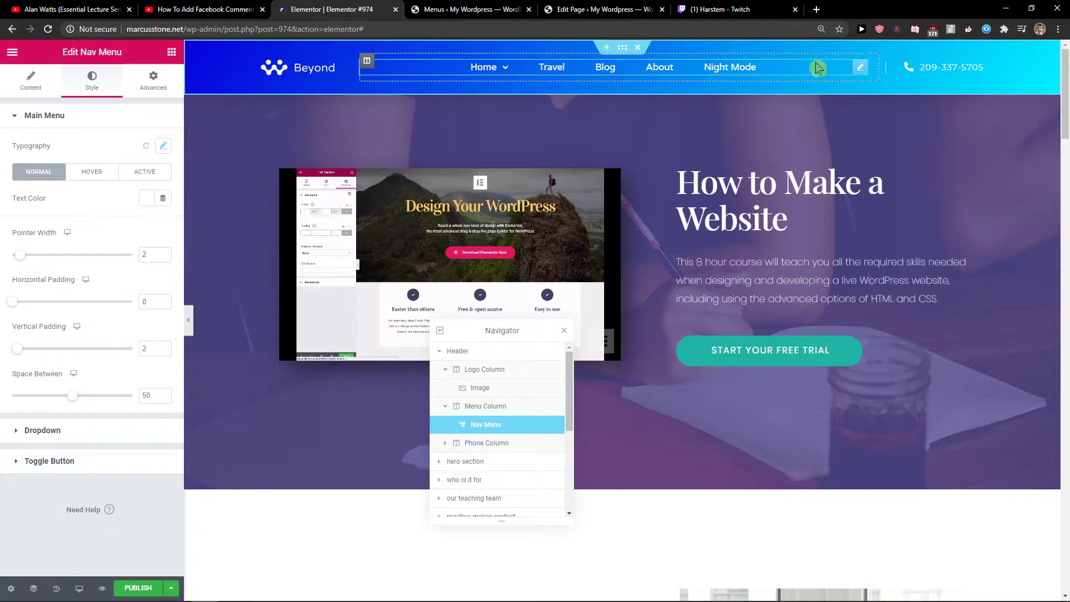
left_click(921, 66)
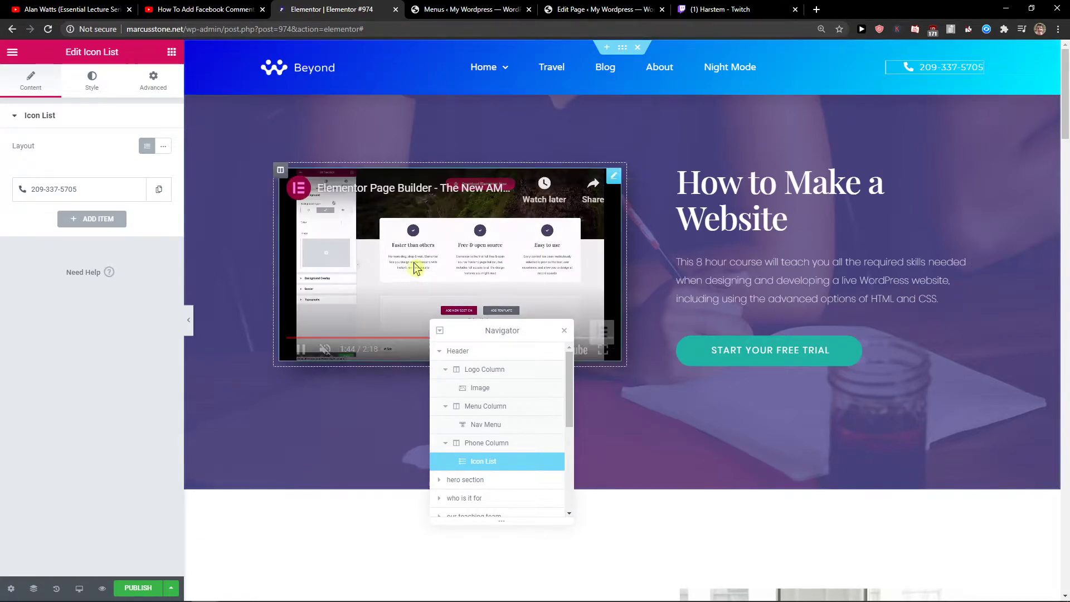
Step: Delete the phone number column, leaving only the Beyond logo and navigation menu in the header
left_click_drag(502, 327, 978, 174)
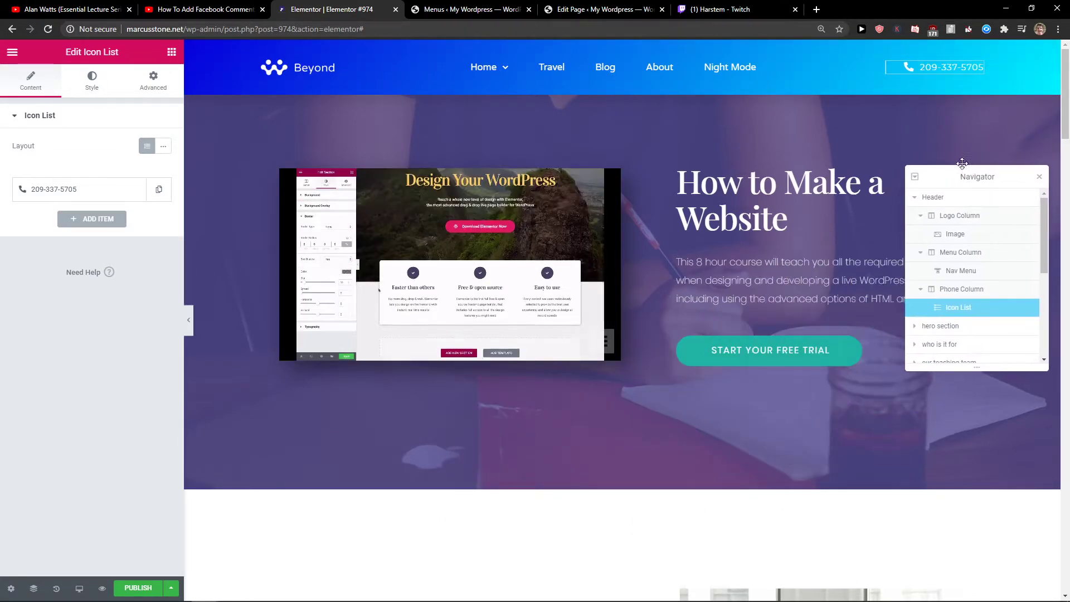
right_click(919, 59)
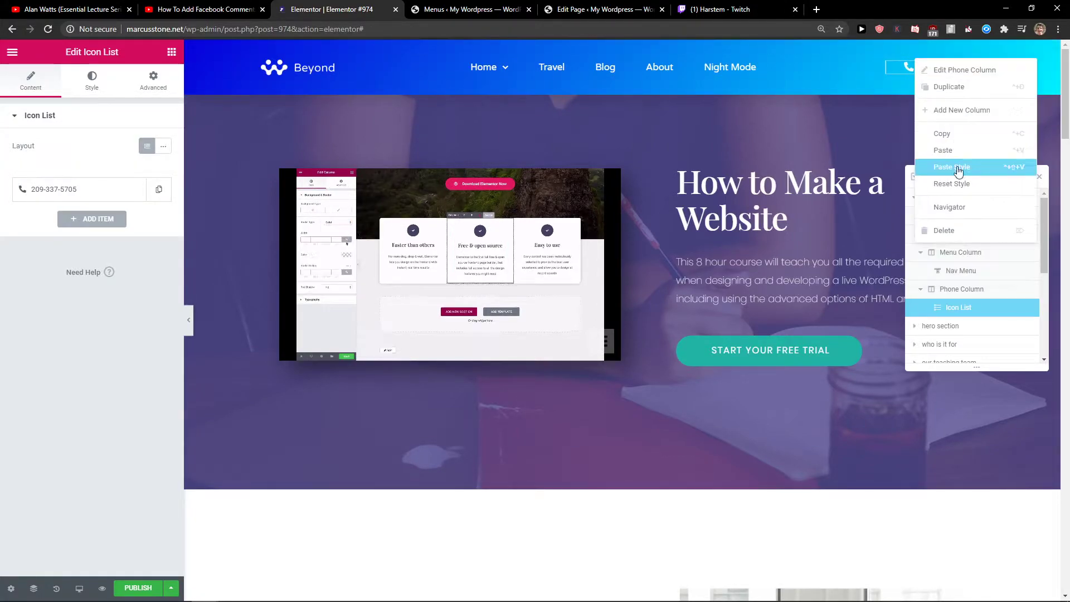
left_click(948, 230)
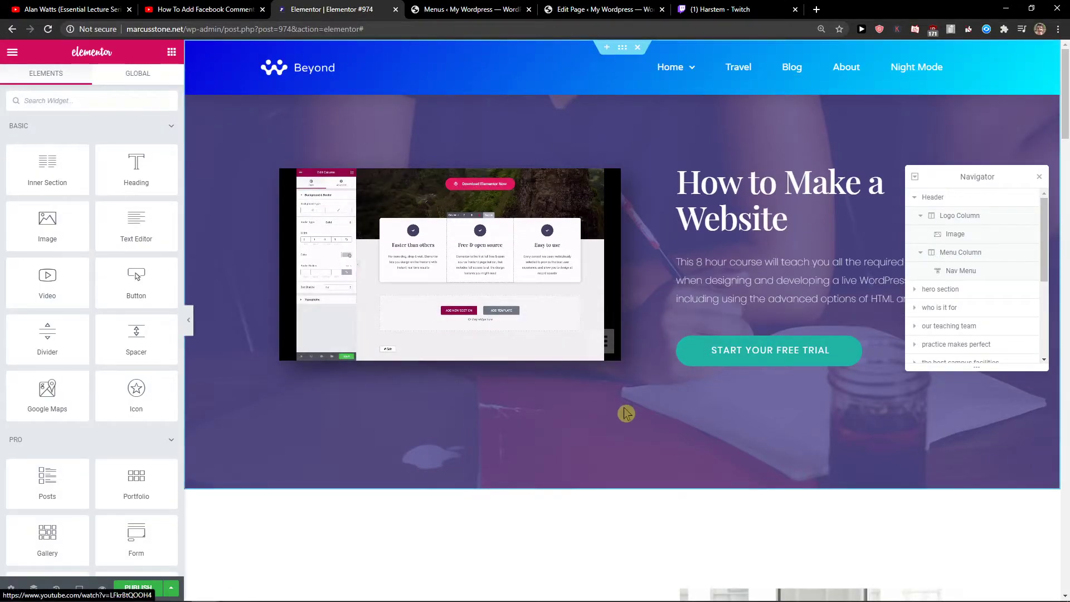
key("ctrl+z")
left_click(919, 70)
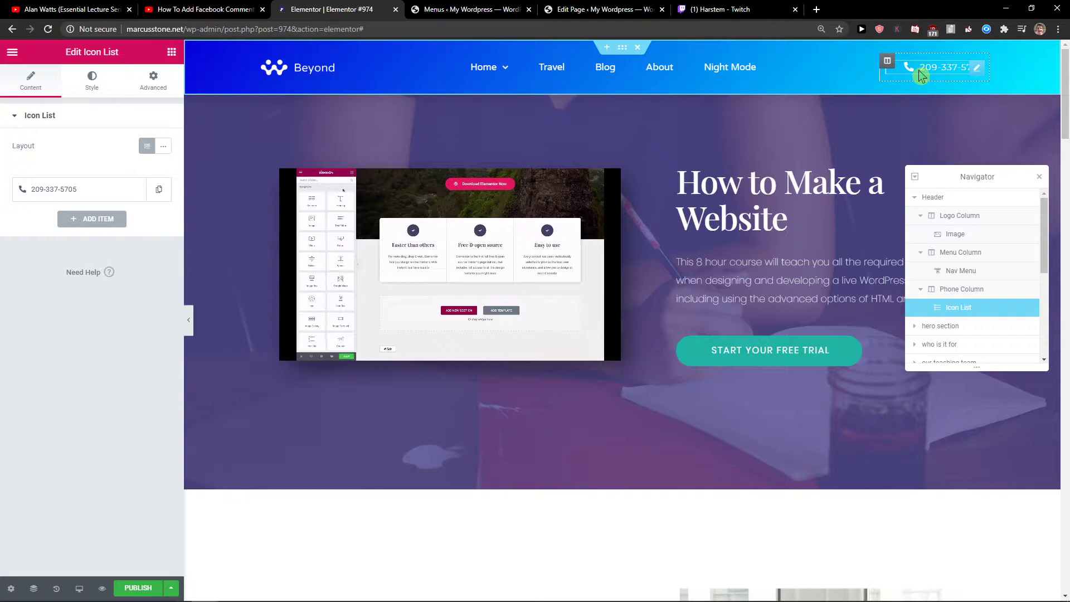
key("ctrl+shift+z")
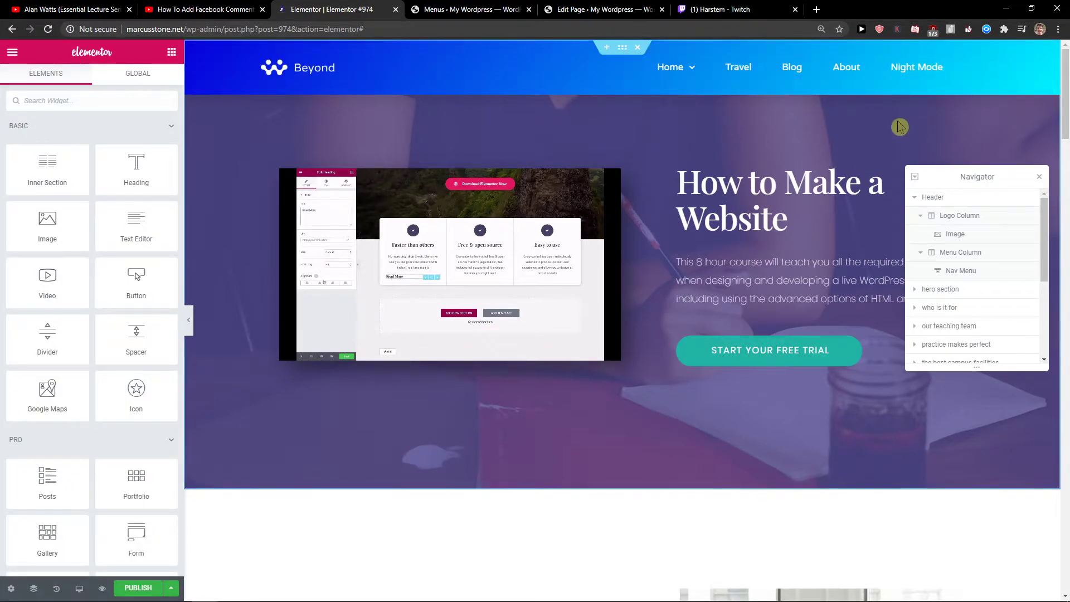
key("ctrl+z")
left_click(942, 289)
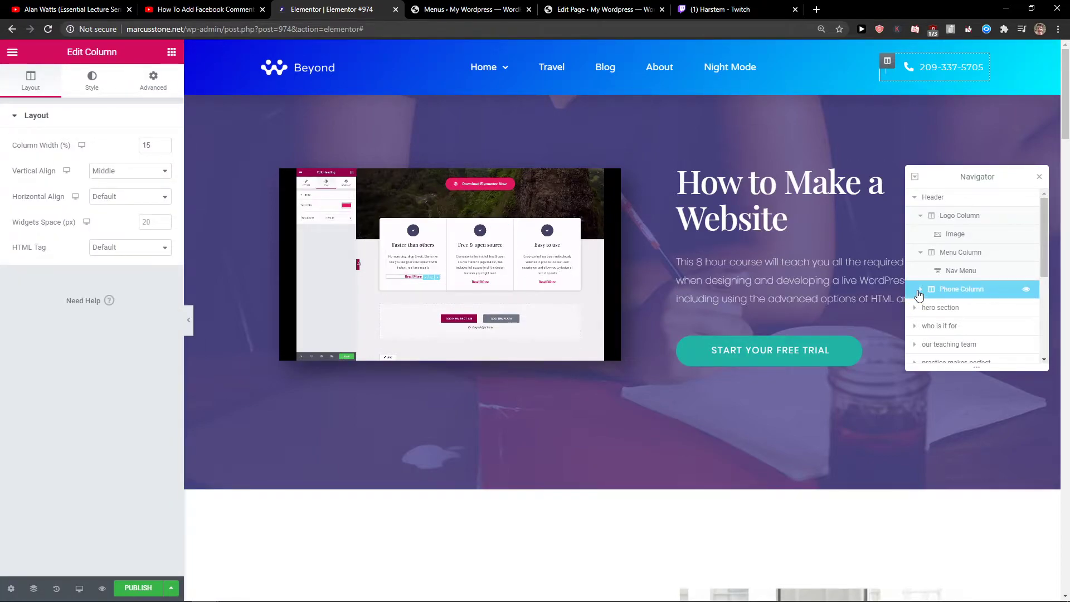
left_click(920, 289)
left_click(976, 310)
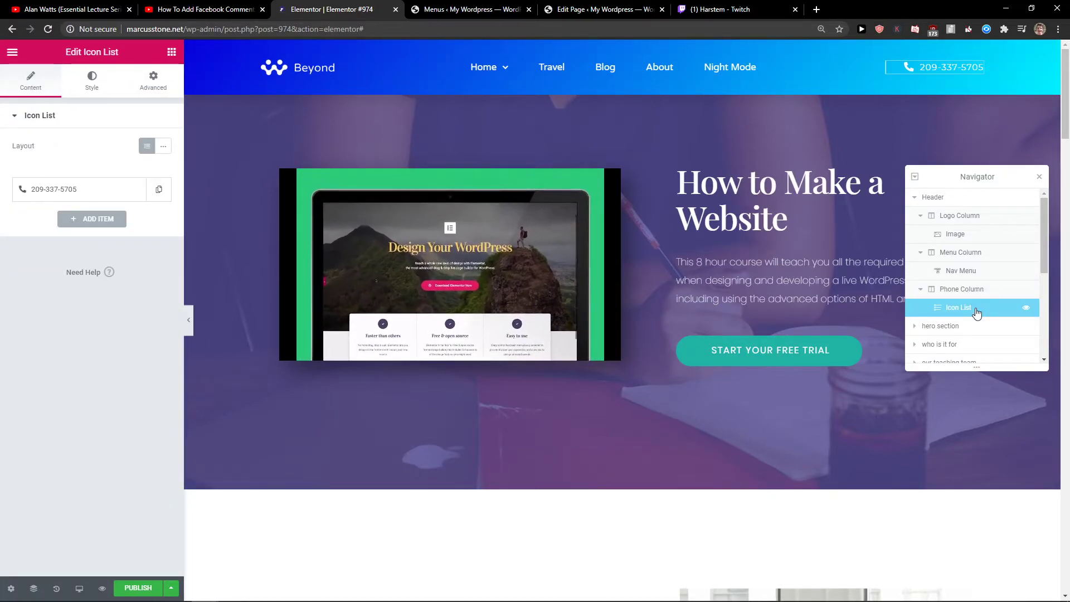
key("Delete")
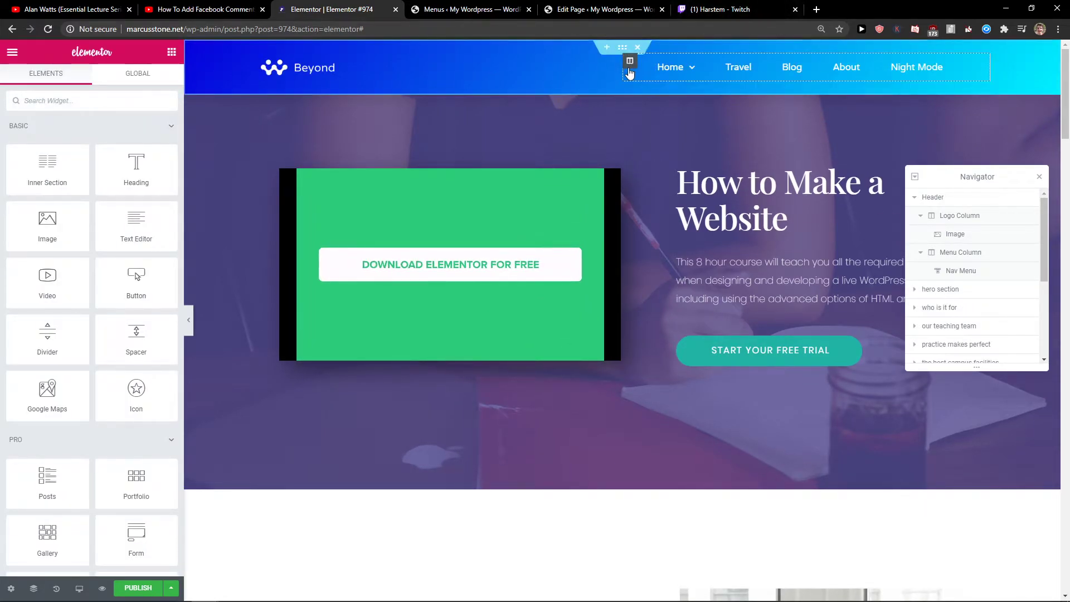
Step: Add an empty column beside the menu column and resize it to 23.9%, keeping the menu on one row
right_click(630, 62)
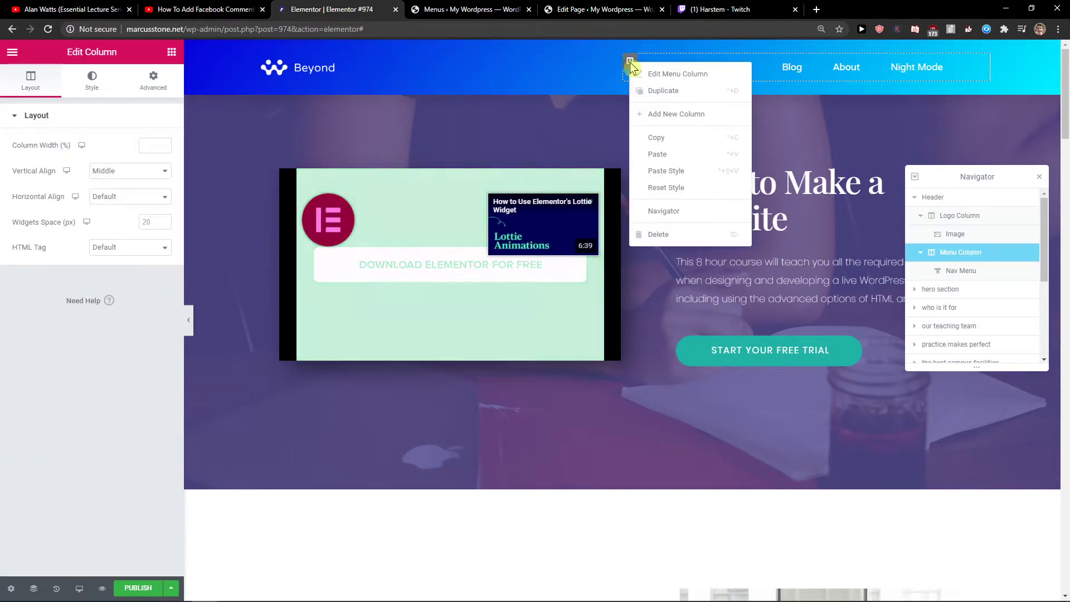
left_click(673, 115)
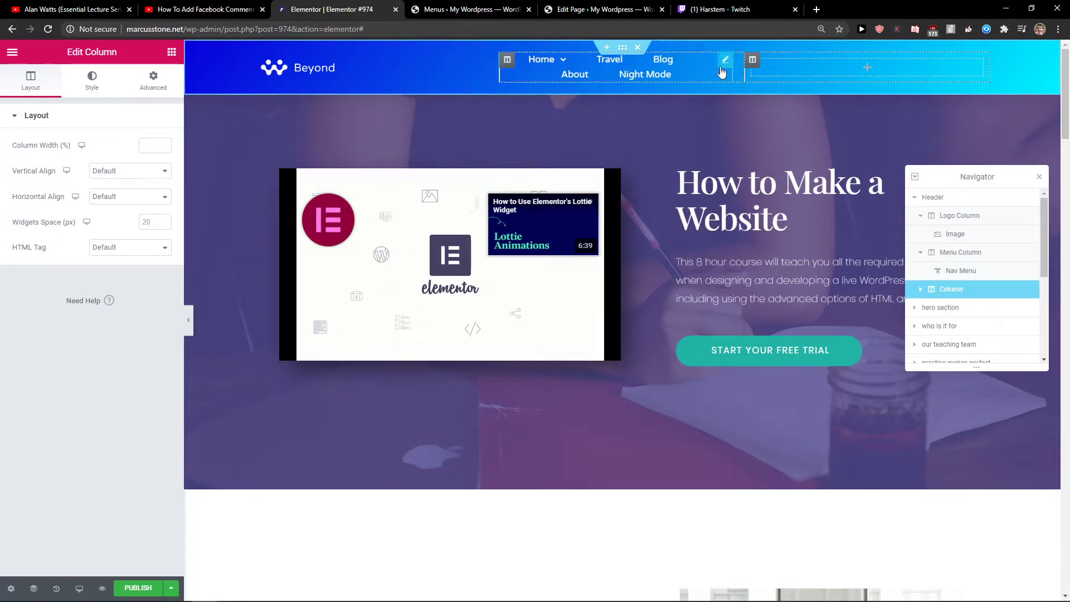
left_click_drag(500, 80, 381, 78)
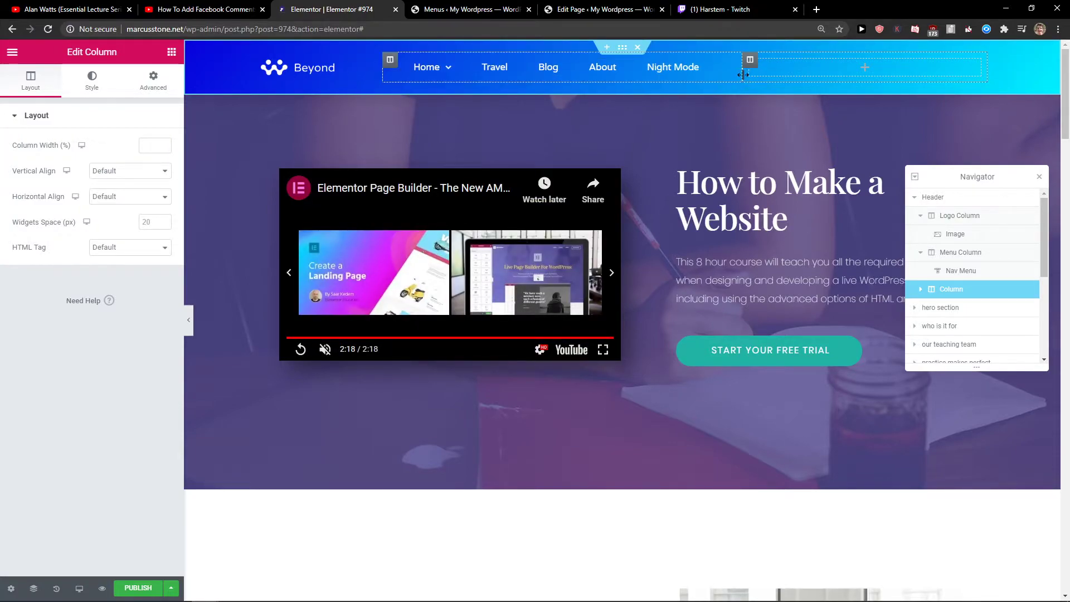
left_click_drag(741, 67, 826, 84)
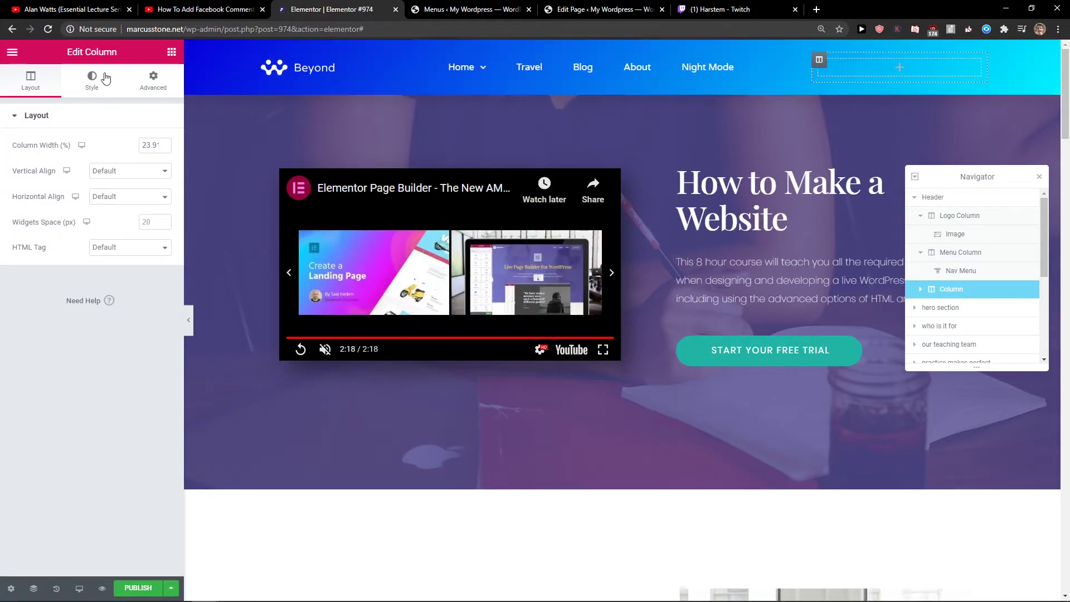
Step: Place a Search Form widget in the new header column and adjust its button and column size
left_click(162, 60)
left_click(79, 95)
type("sea")
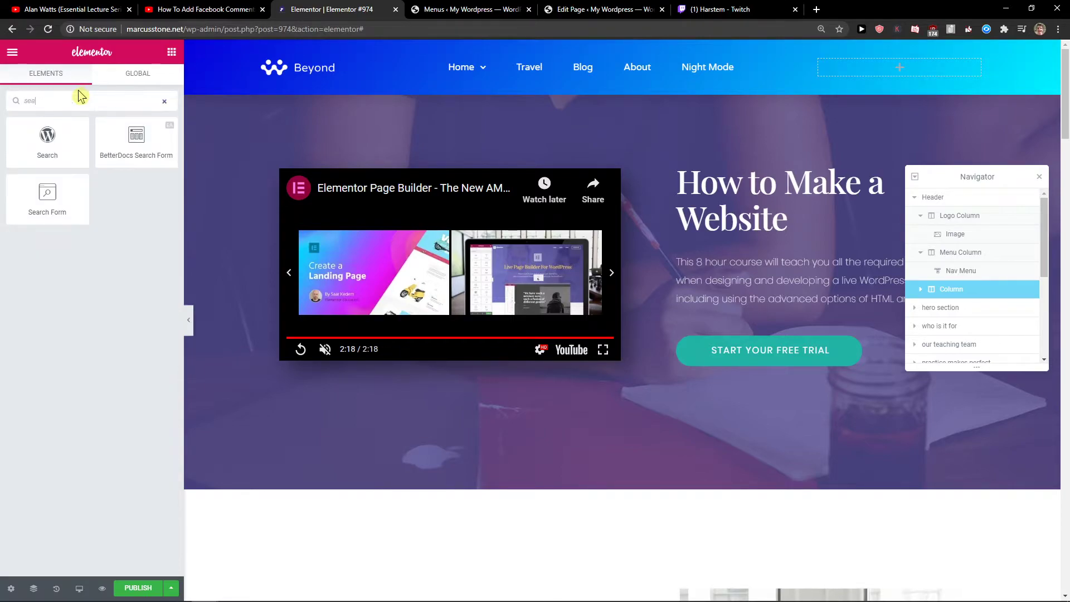
left_click_drag(63, 120, 904, 78)
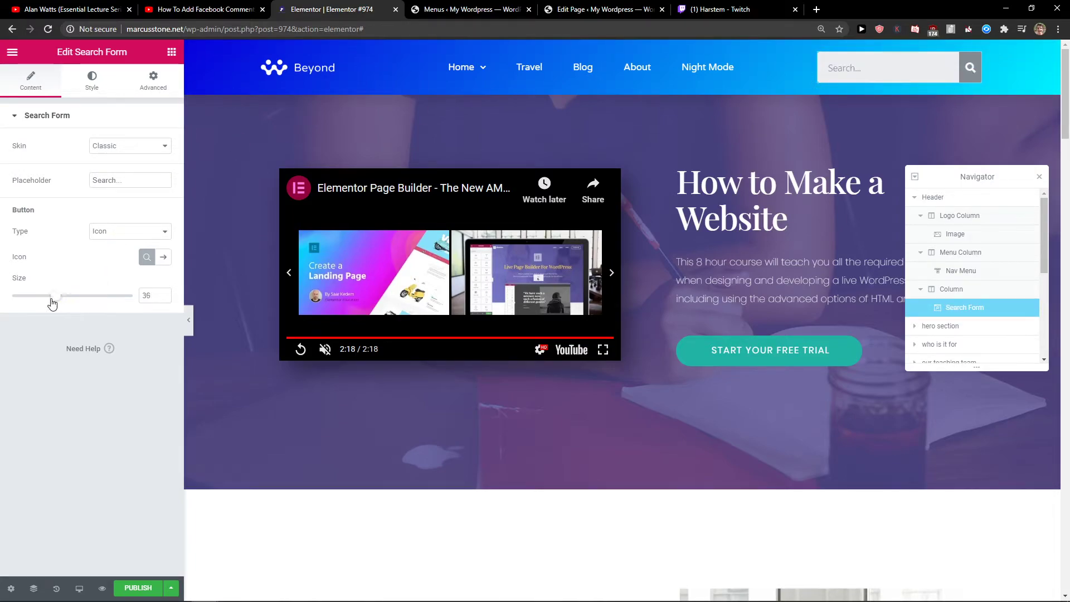
left_click_drag(51, 301, 40, 302)
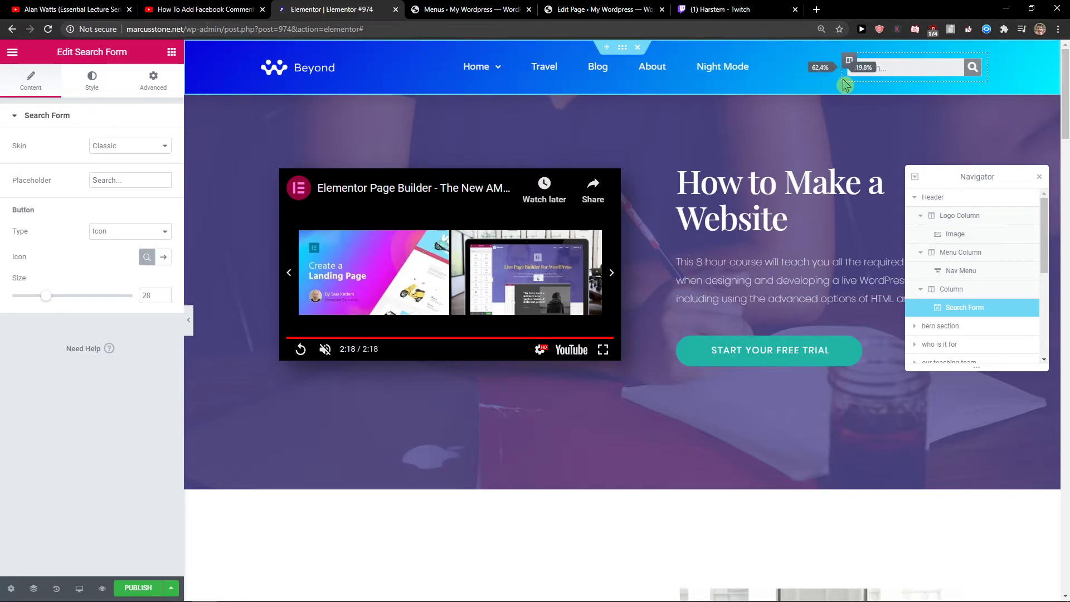
left_click_drag(847, 79, 846, 79)
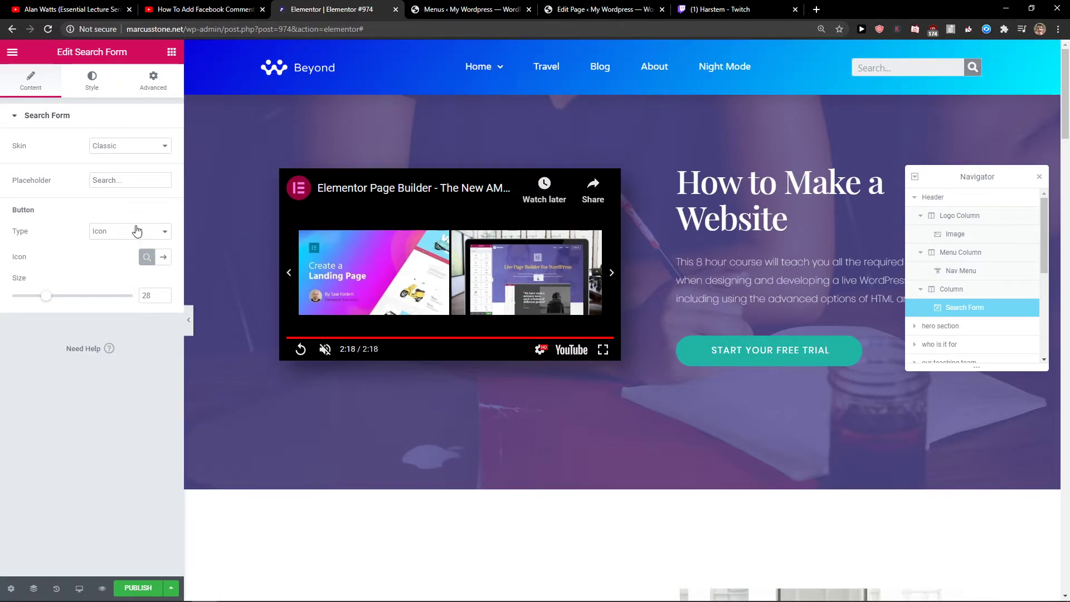
Step: Set the search button's icon colour and make its background black
left_click(92, 80)
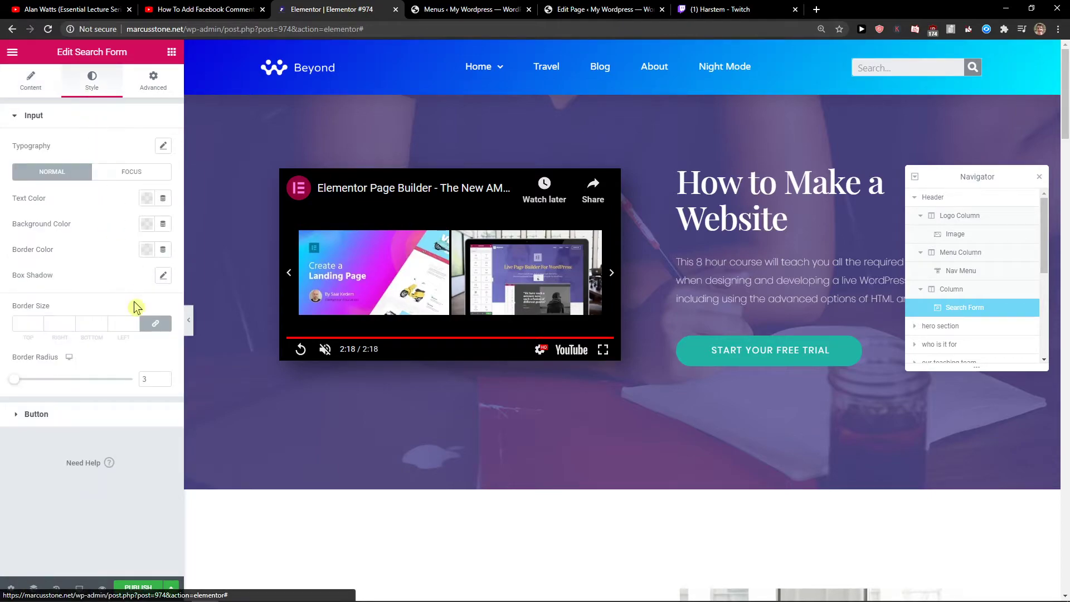
left_click(75, 419)
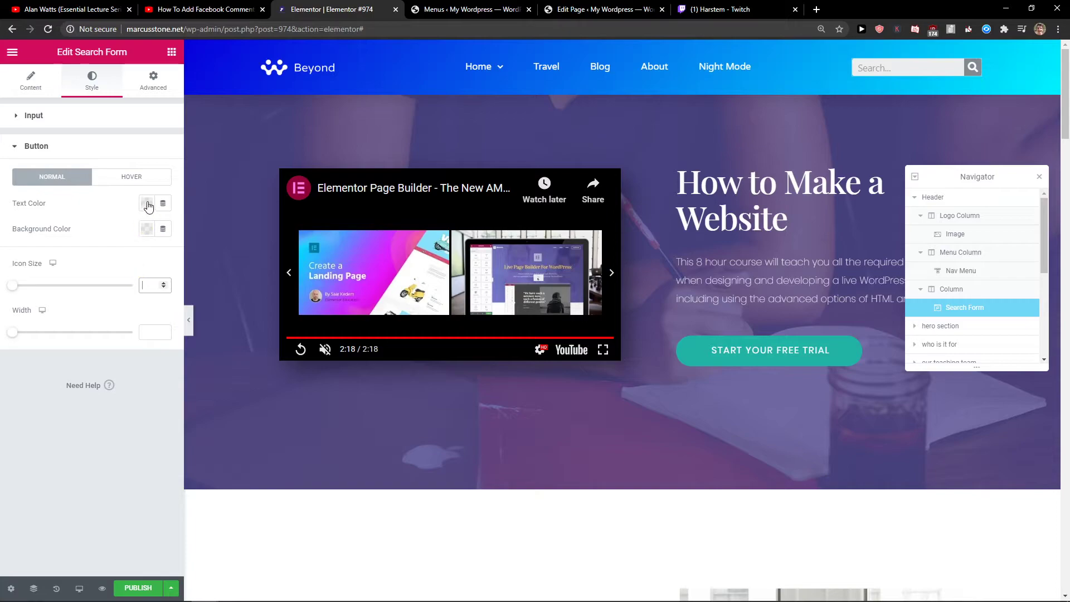
left_click(146, 204)
left_click(89, 322)
left_click(73, 341)
left_click(148, 238)
left_click(182, 253)
left_click(64, 479)
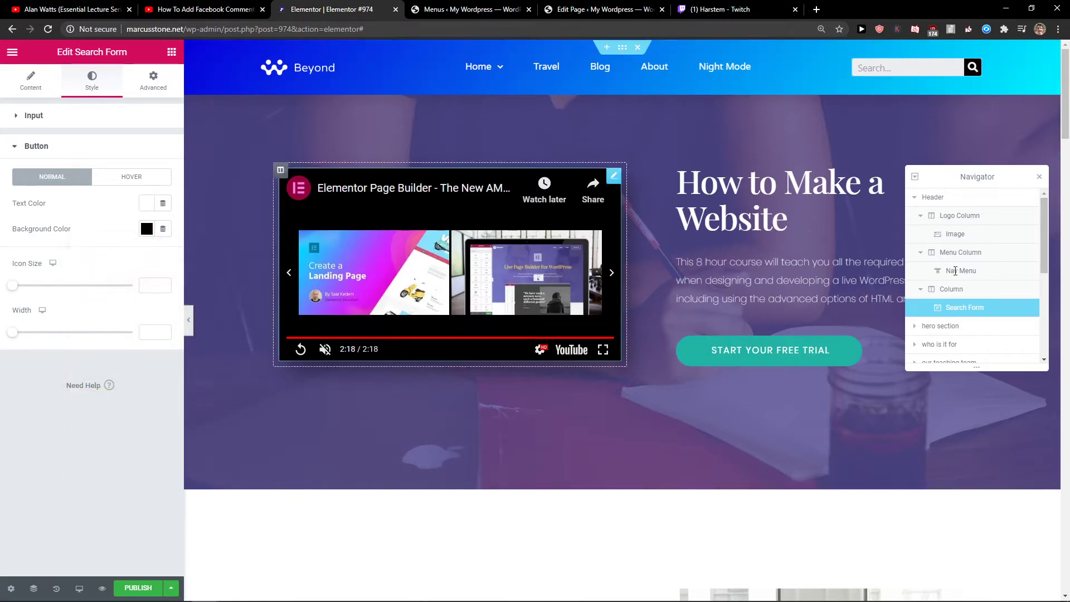
scroll(1003, 271, "down", 1)
scroll(592, 354, "down", 12)
scroll(597, 358, "up", 12)
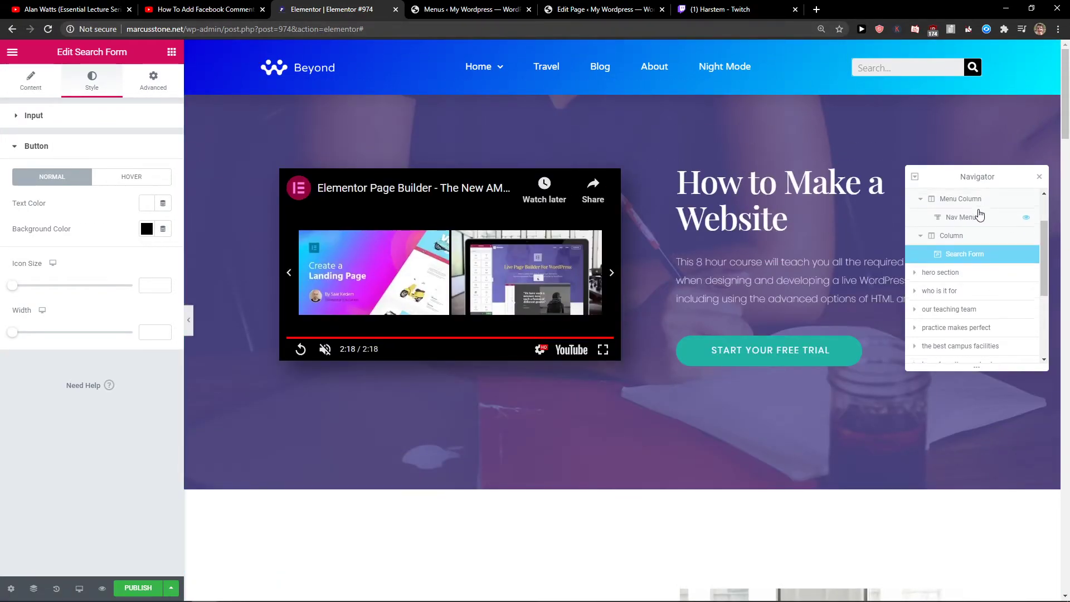
Step: Change the header section's Sticky motion effect from Top to None
scroll(980, 215, "up", 1)
left_click(956, 234)
left_click(967, 215)
left_click(970, 198)
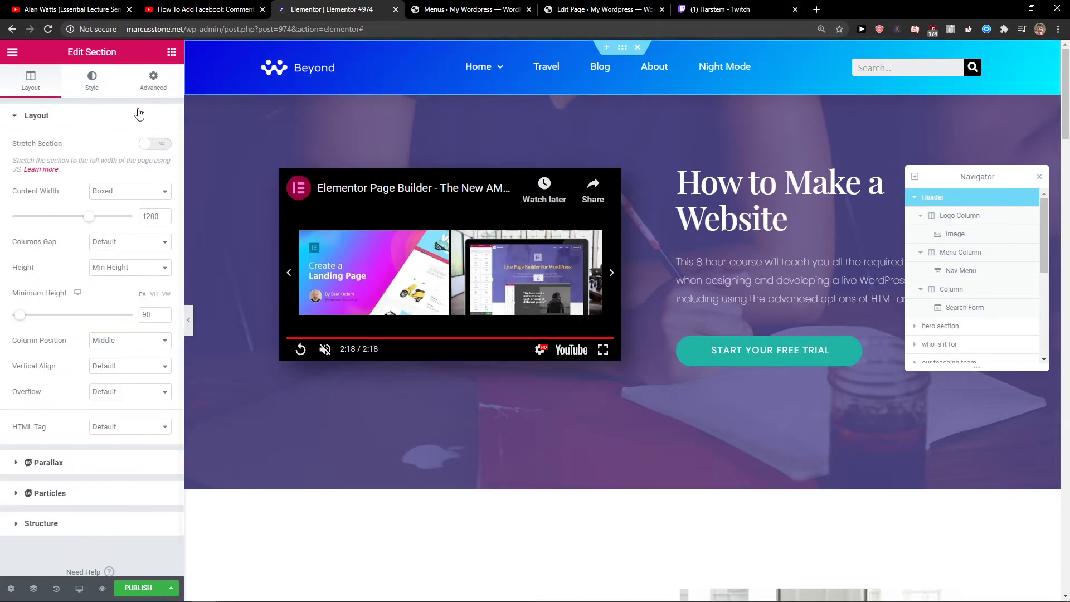
left_click(146, 83)
left_click(49, 344)
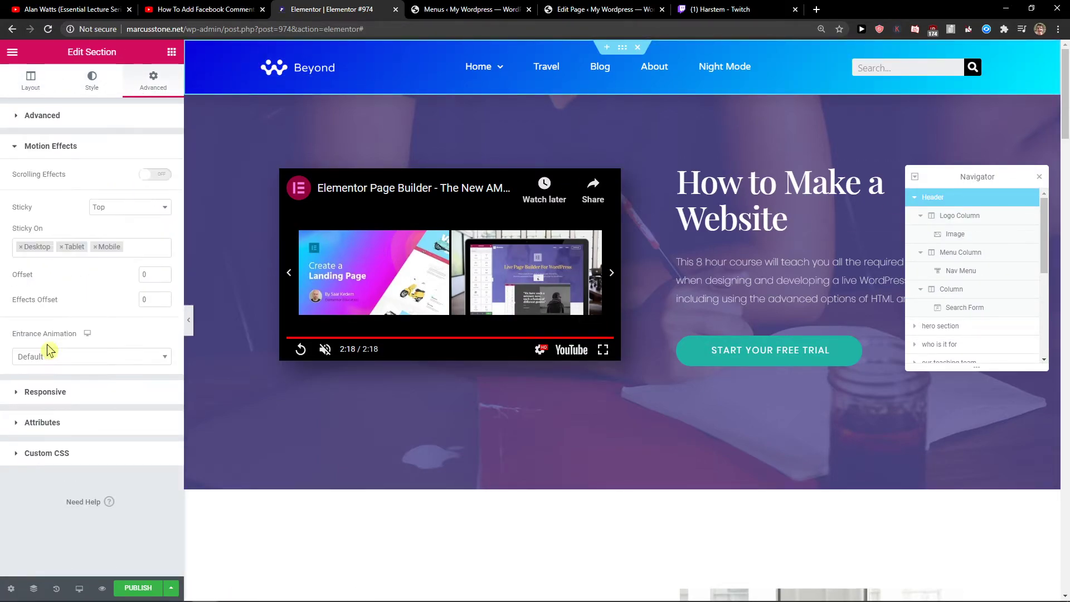
left_click(121, 220)
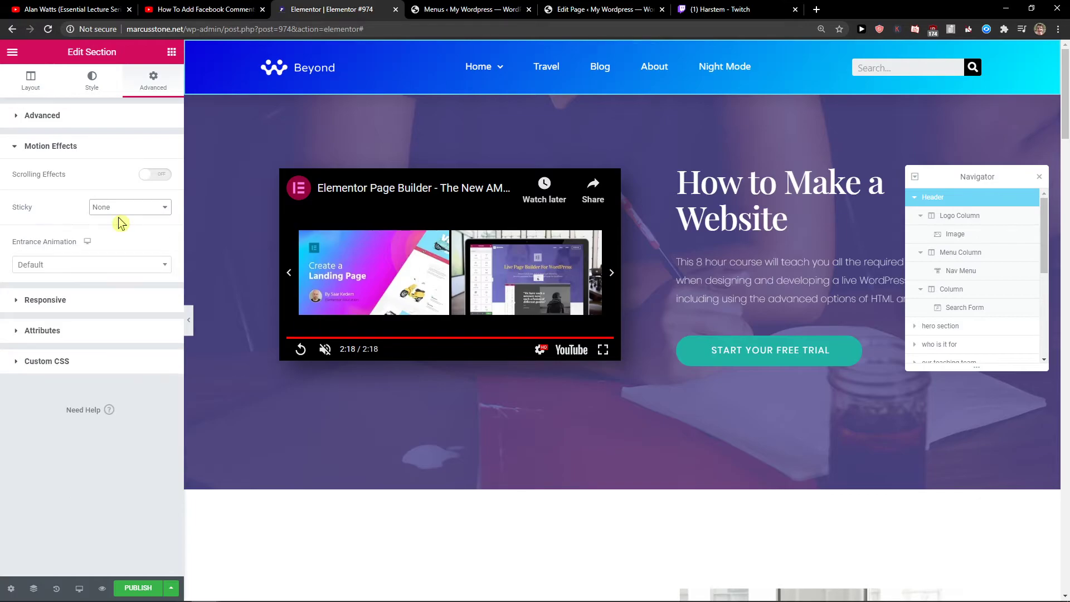
scroll(306, 299, "down", 15)
scroll(258, 328, "down", 6)
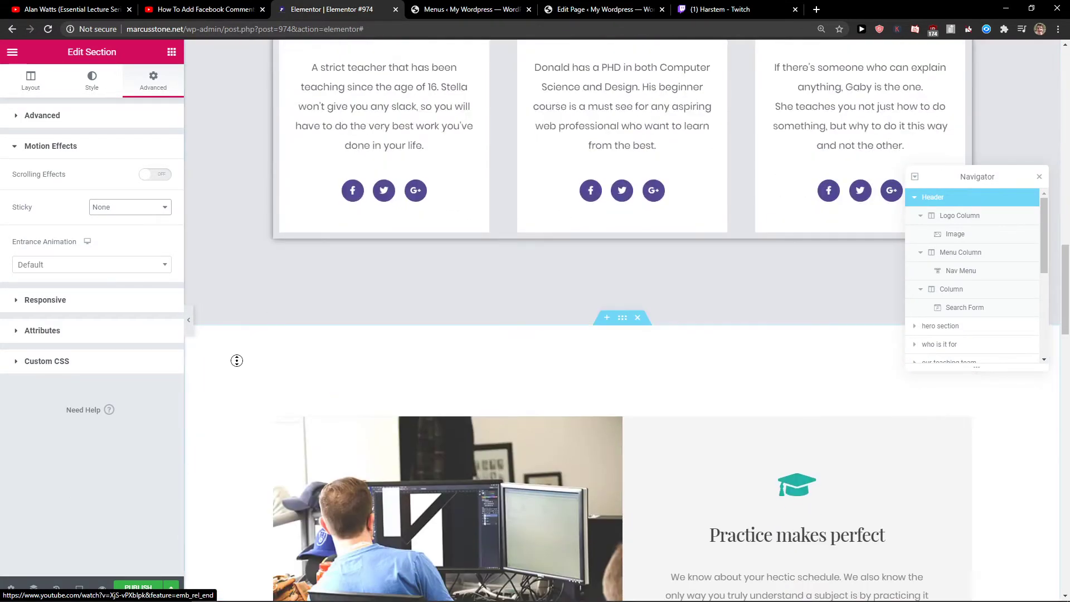
scroll(231, 304, "up", 8)
scroll(226, 215, "down", 15)
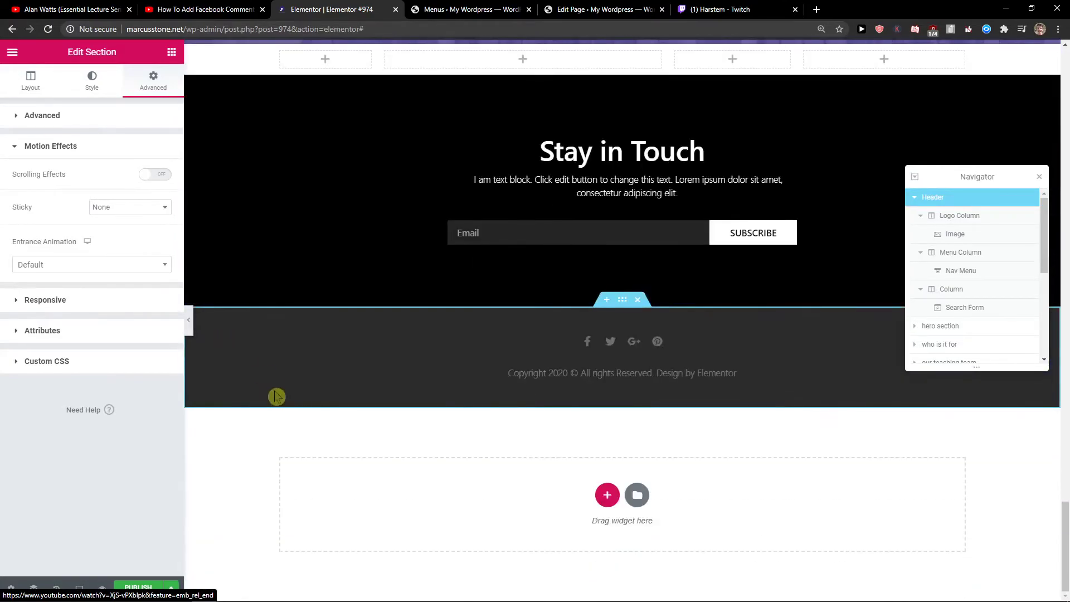
scroll(268, 334, "up", 2)
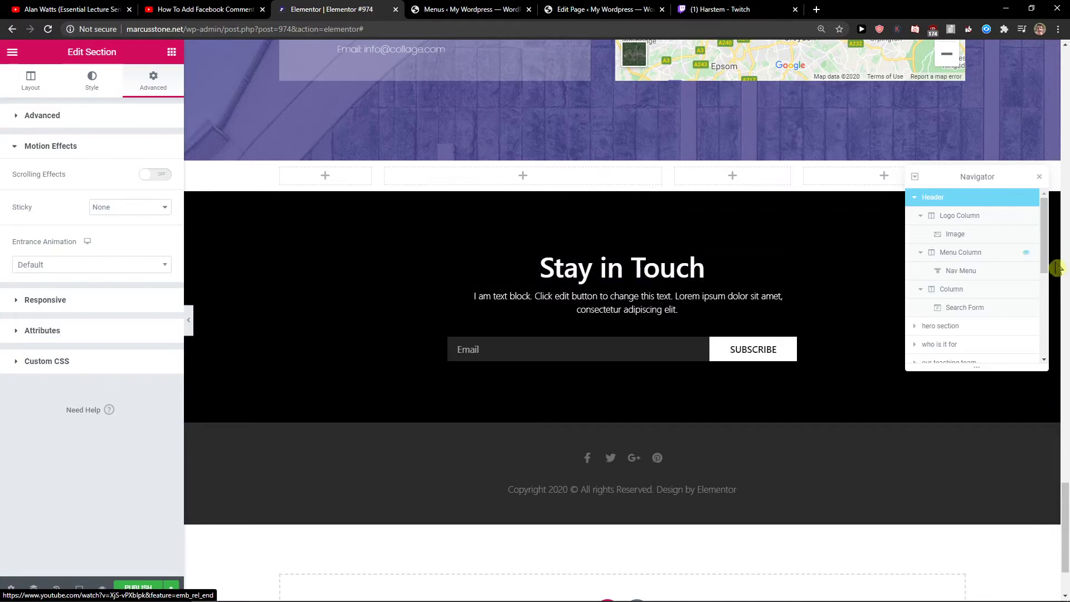
scroll(992, 291, "down", 5)
Step: Inspect the Stay in Touch heading, text, signup form and the footer social icons' Facebook settings
left_click(976, 282)
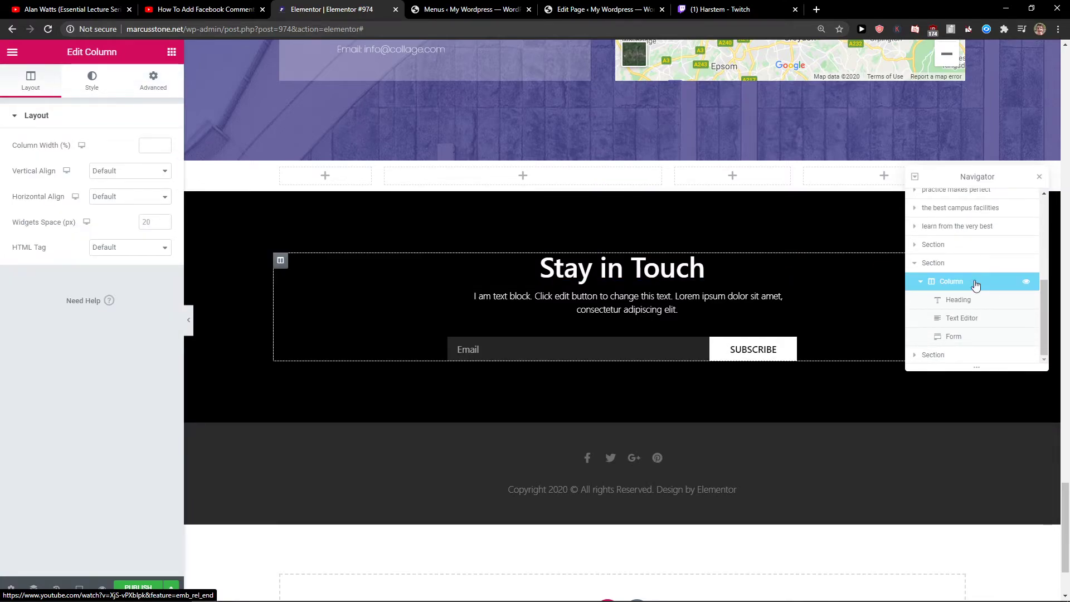
left_click(956, 355)
left_click(575, 375)
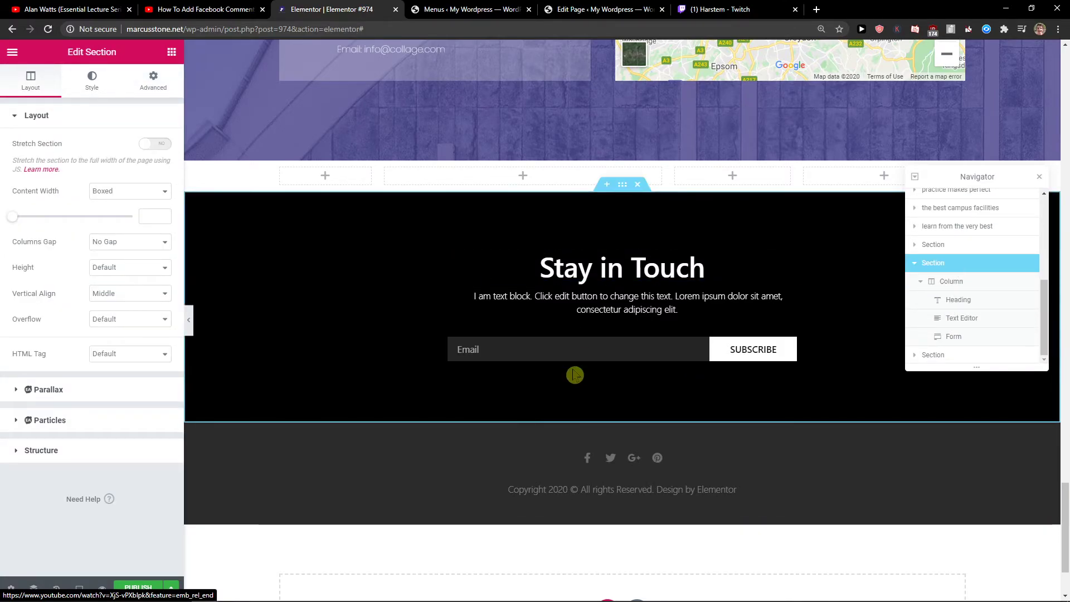
left_click_drag(474, 296, 688, 319)
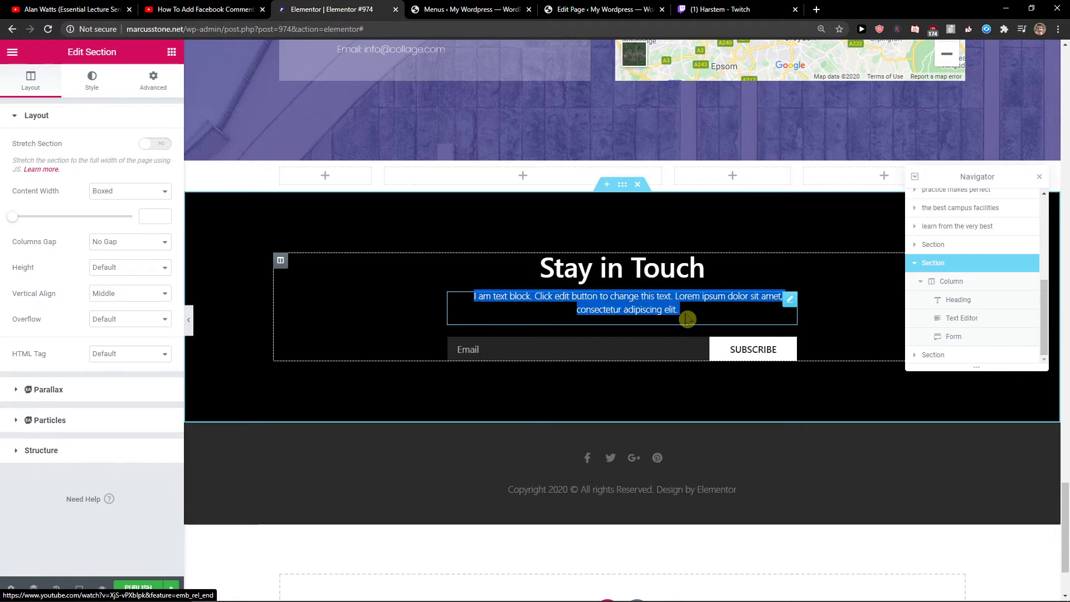
left_click(534, 356)
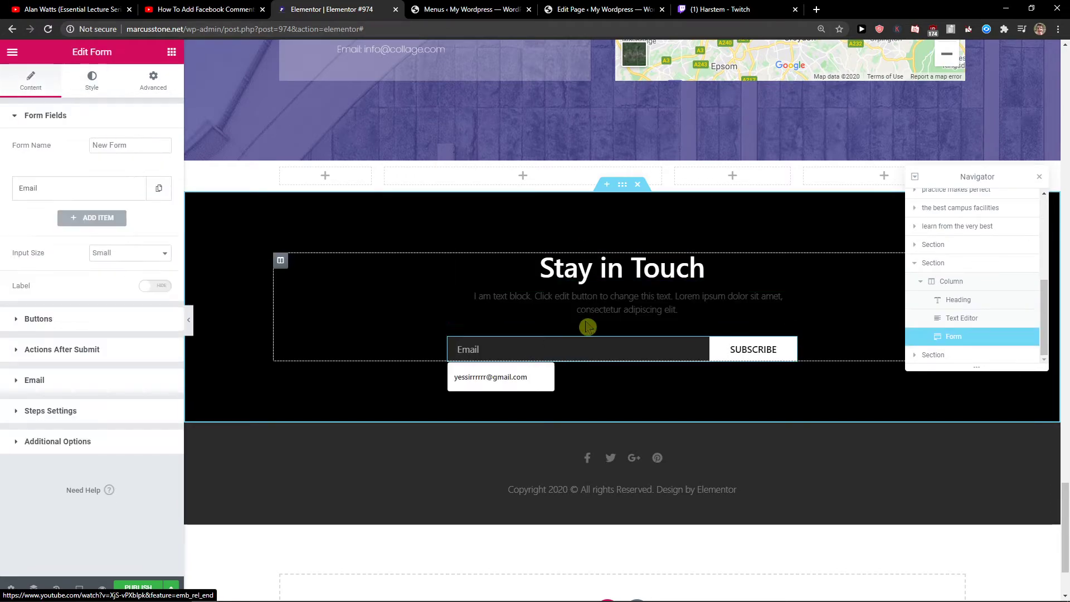
left_click(620, 267)
left_click(657, 459)
left_click(65, 164)
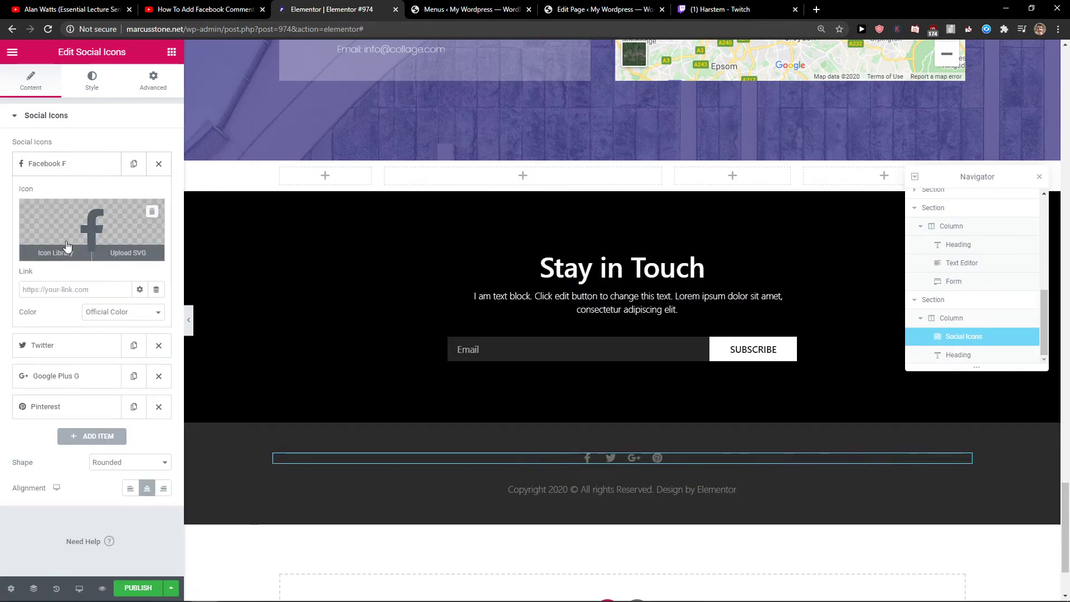
left_click(16, 118)
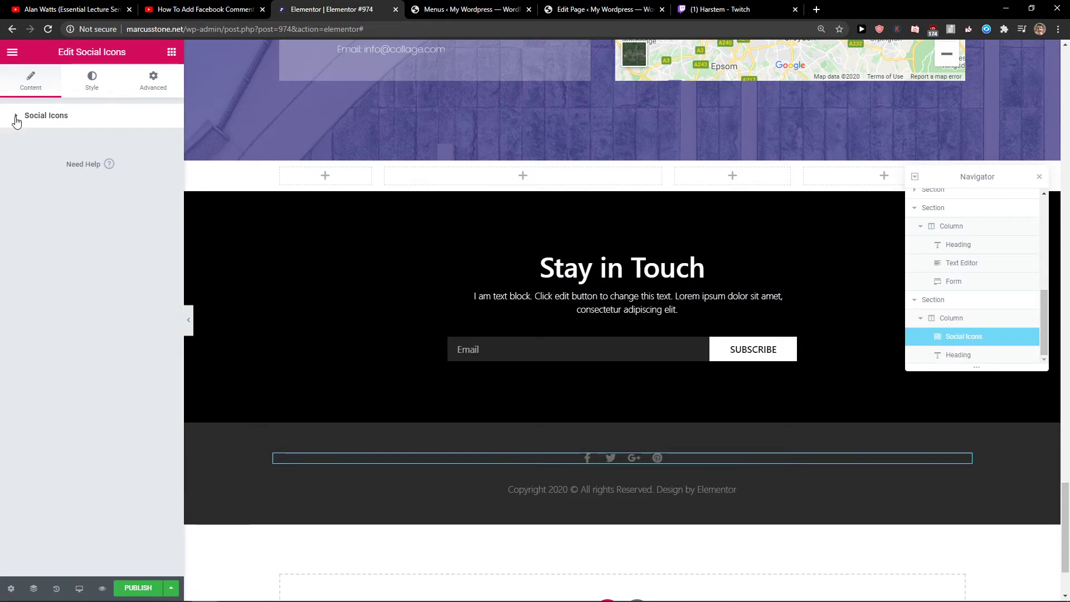
left_click(16, 119)
scroll(505, 302, "up", 1)
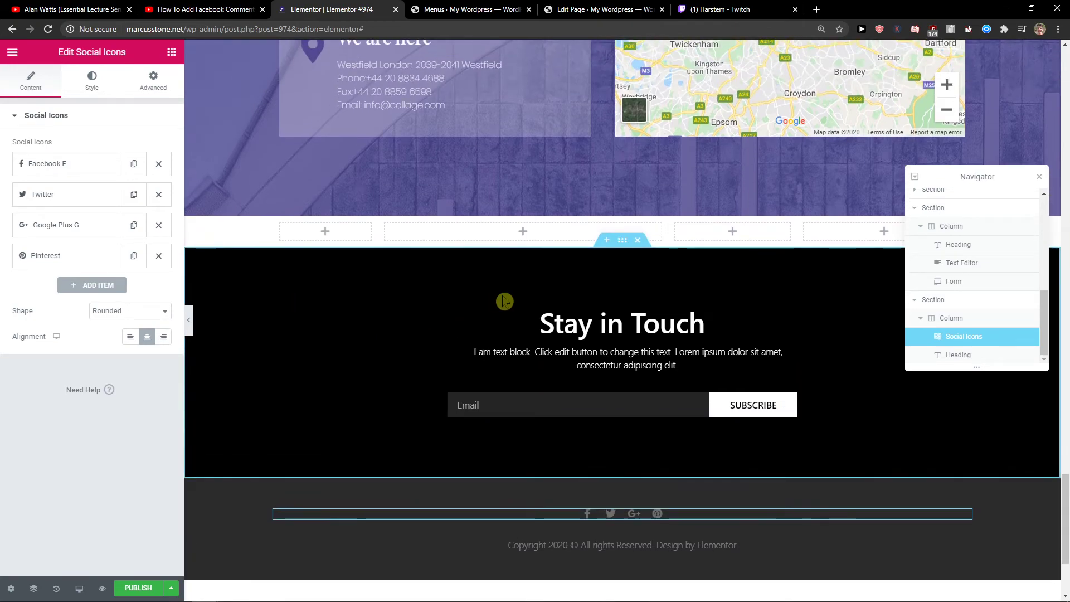
scroll(504, 301, "down", 1)
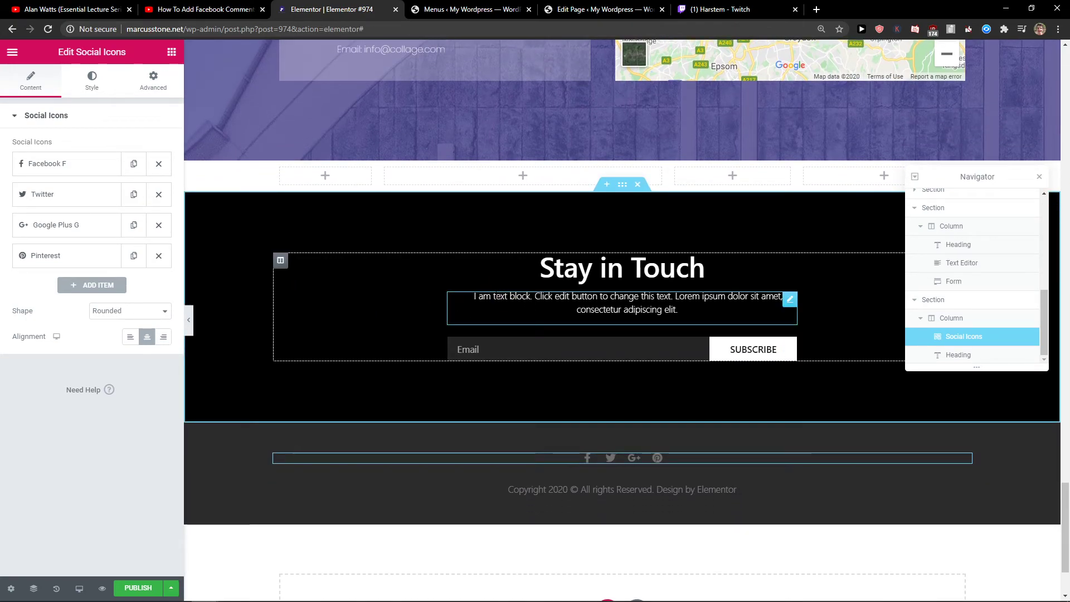
Step: Pick the Stay in Touch section row in the Navigator so its Edit Section panel shows
left_click(507, 342)
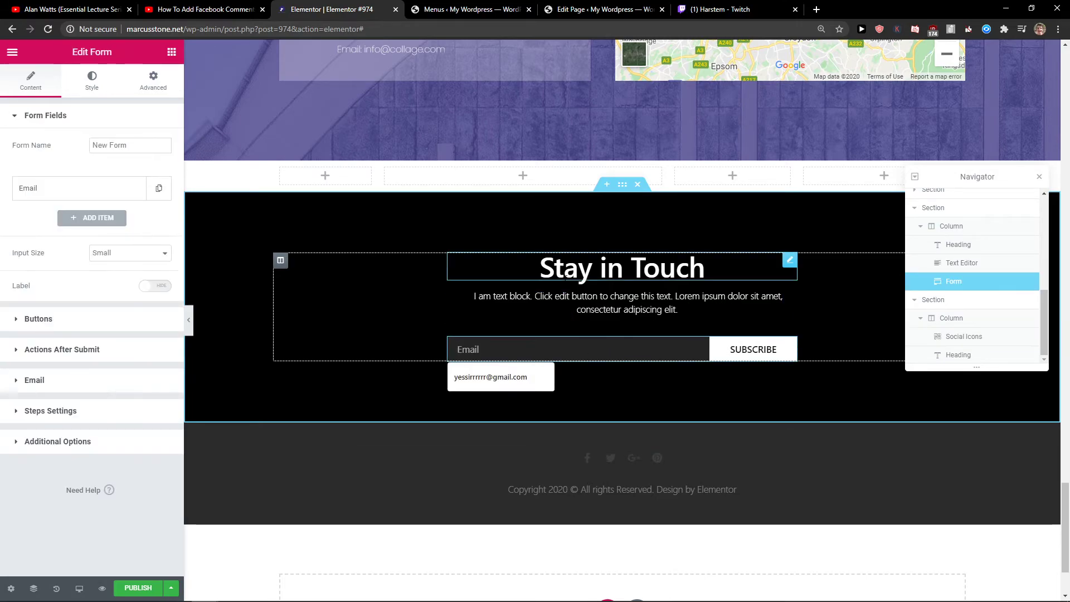
left_click(704, 268)
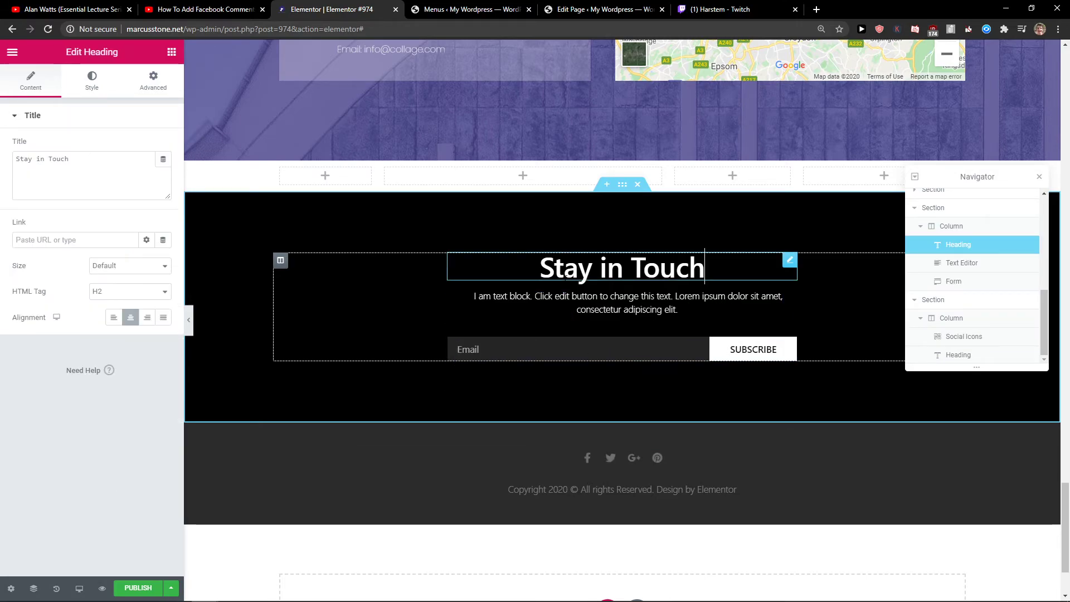
left_click(606, 462)
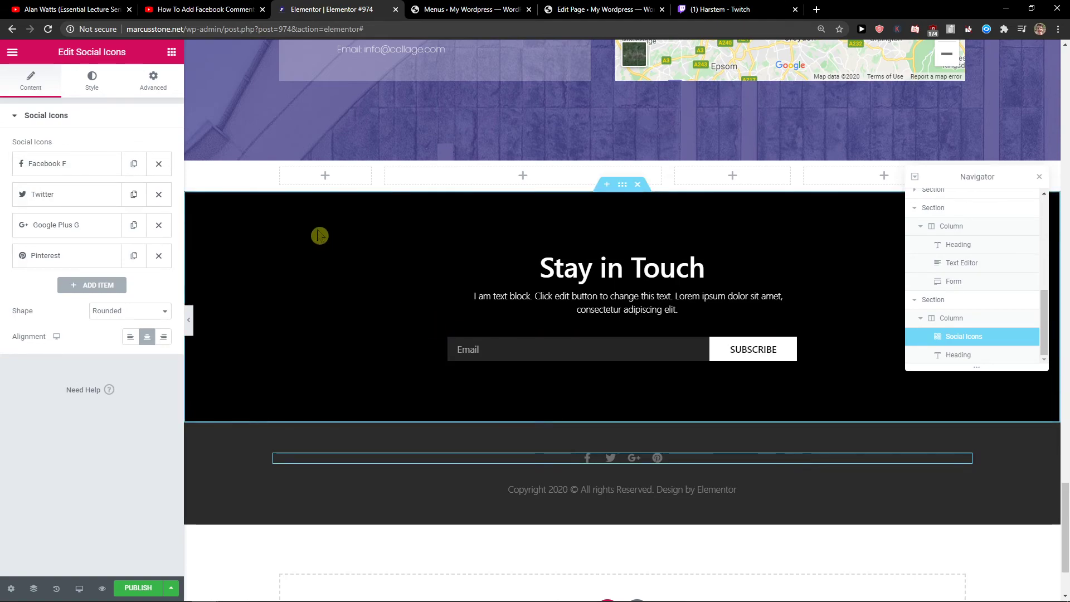
left_click(965, 306)
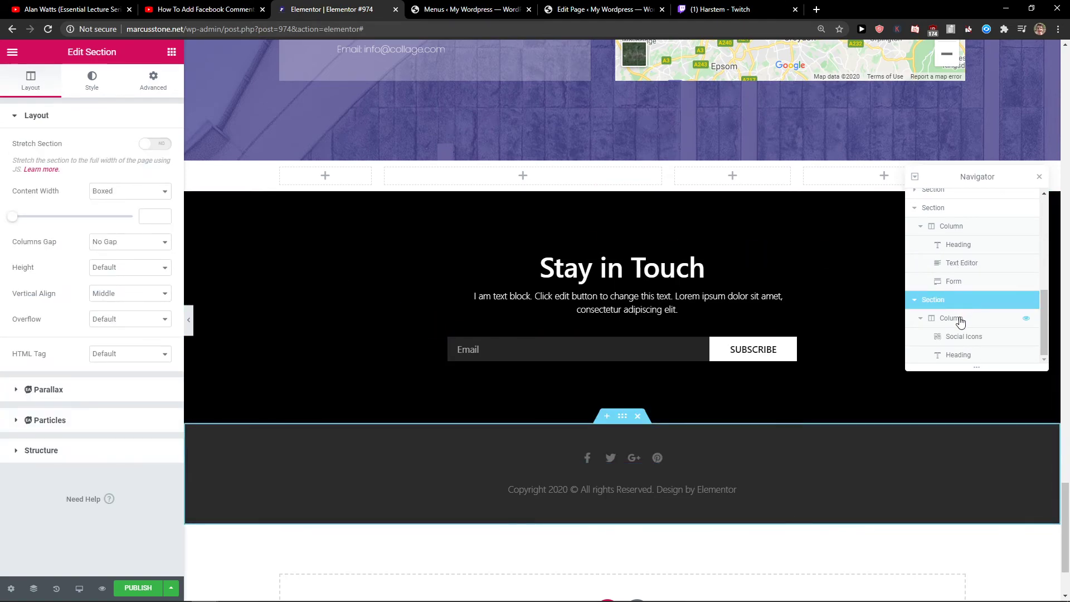
left_click(960, 318)
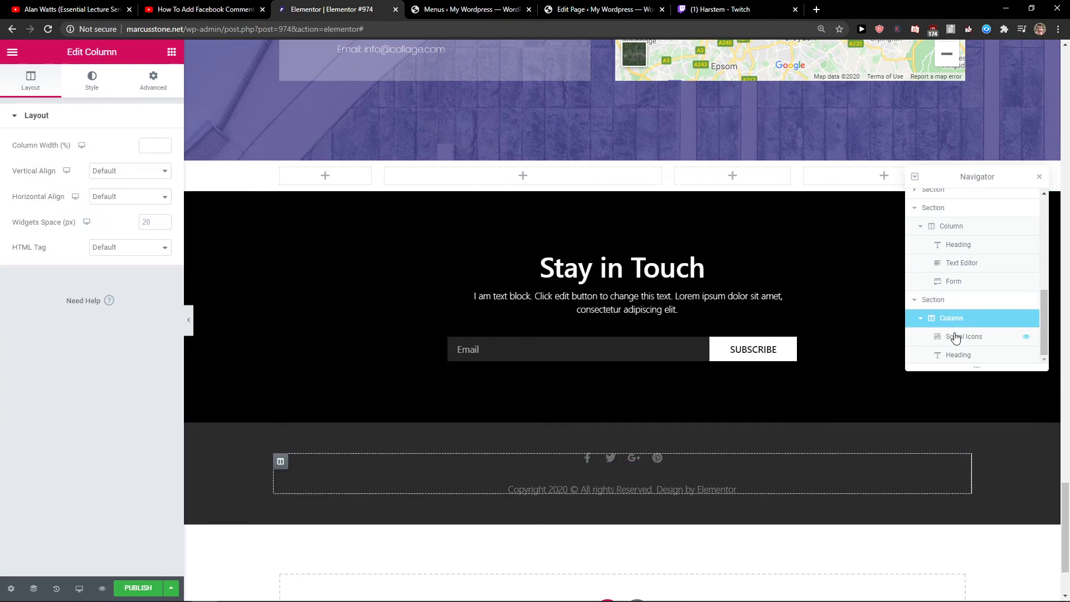
left_click(955, 337)
left_click(957, 318)
left_click(920, 300)
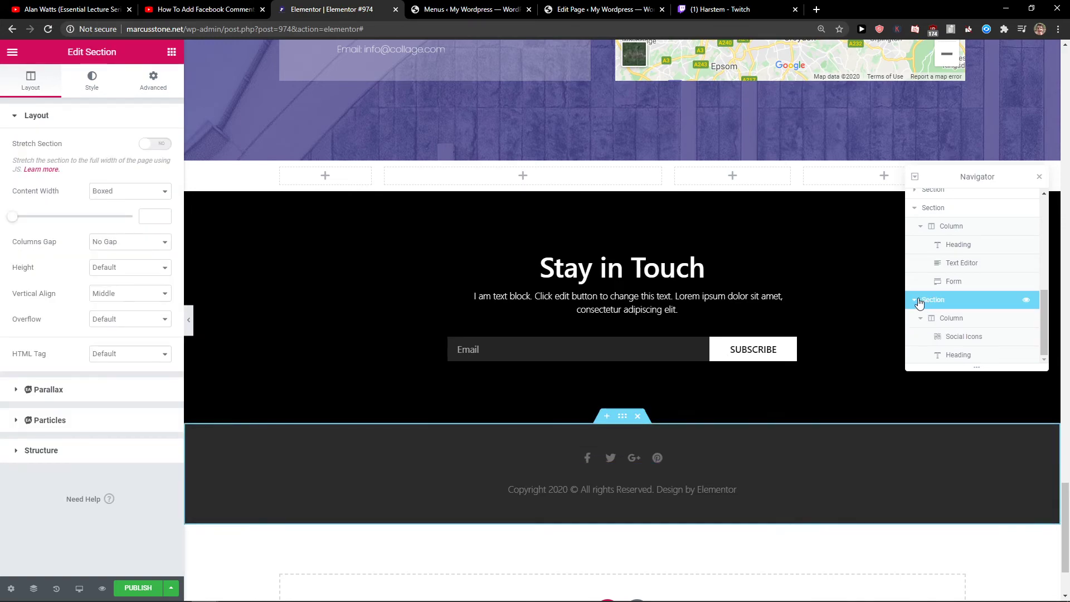
left_click(964, 205)
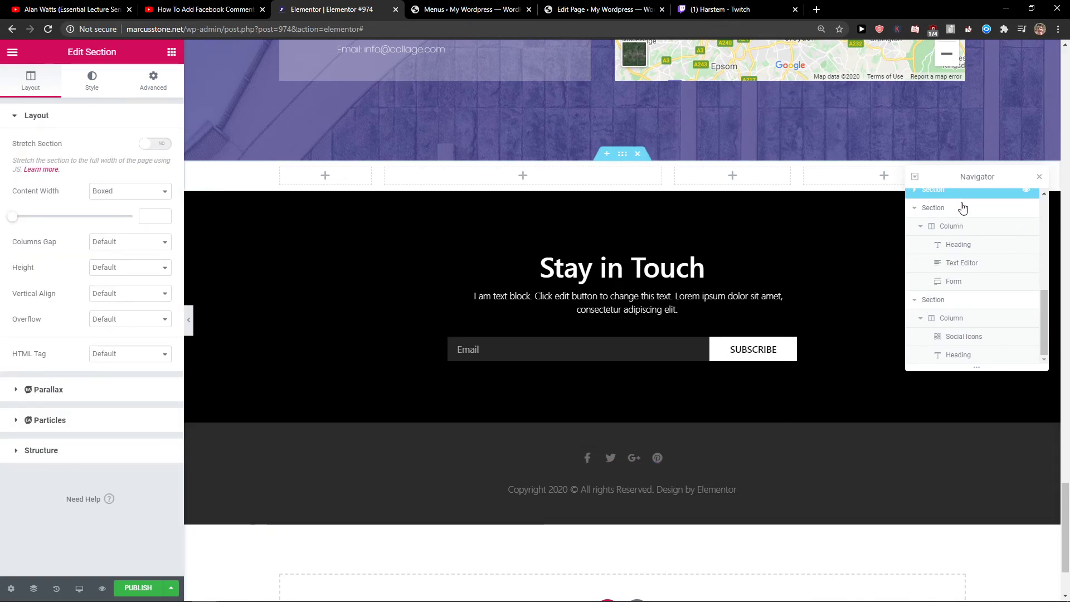
Step: Recolour the Stay in Touch section background from black to near-black dark red #0C0000
left_click(92, 80)
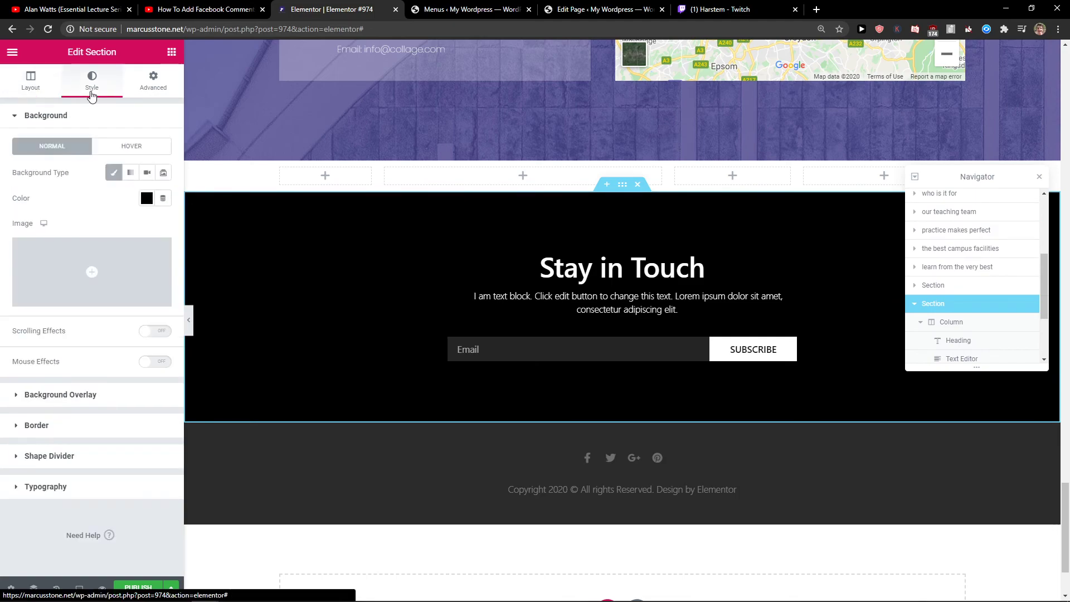
left_click(147, 198)
left_click_drag(238, 251, 259, 254)
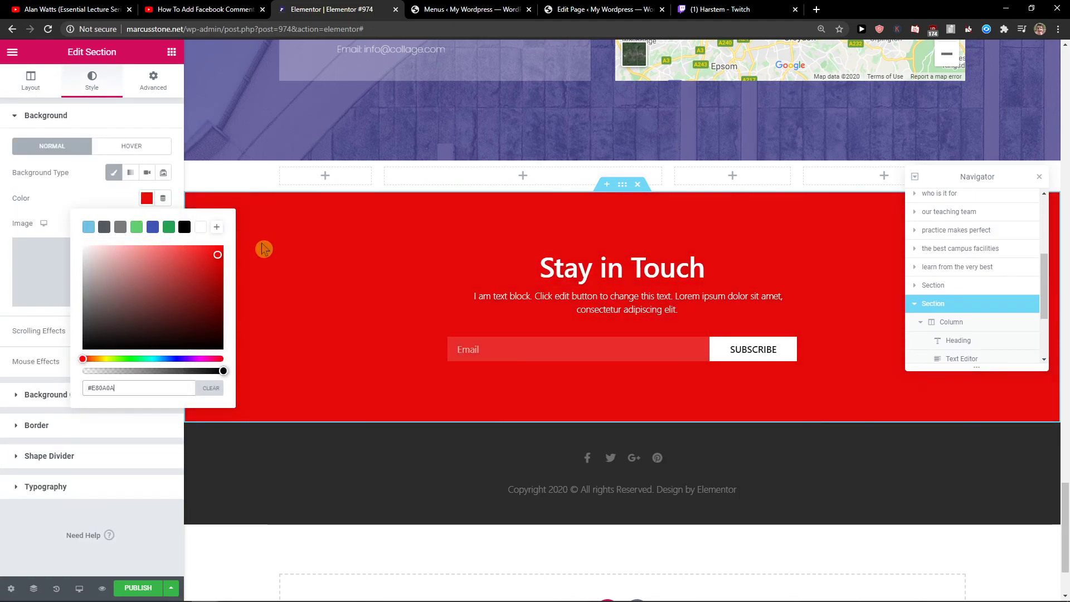
left_click_drag(204, 346, 231, 353)
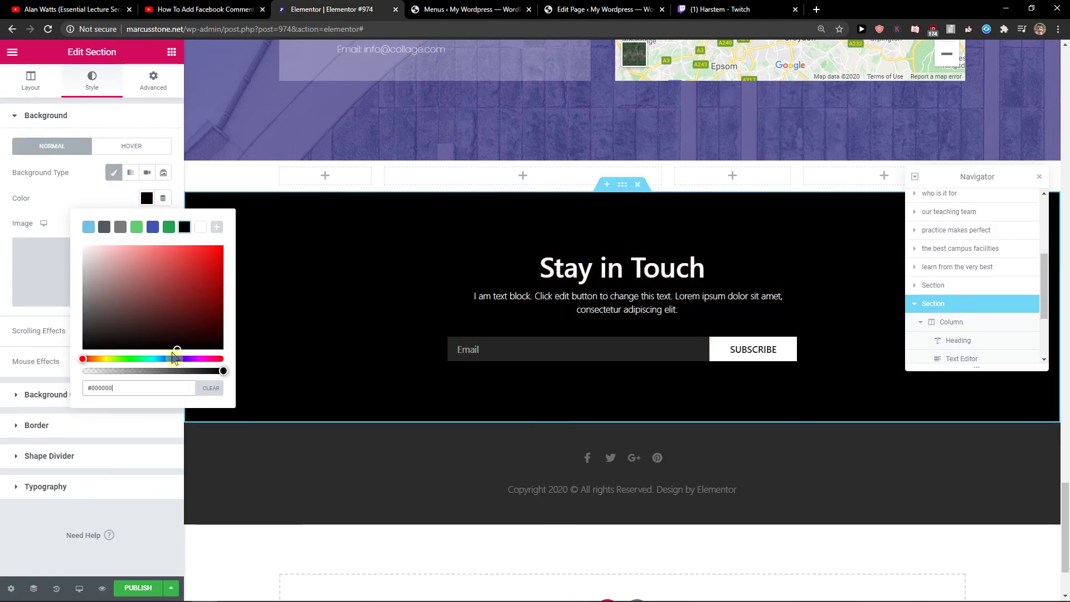
mouse_move(168, 334)
left_mouse_down()
mouse_move(104, 317)
mouse_move(215, 349)
left_mouse_up()
left_click(218, 344)
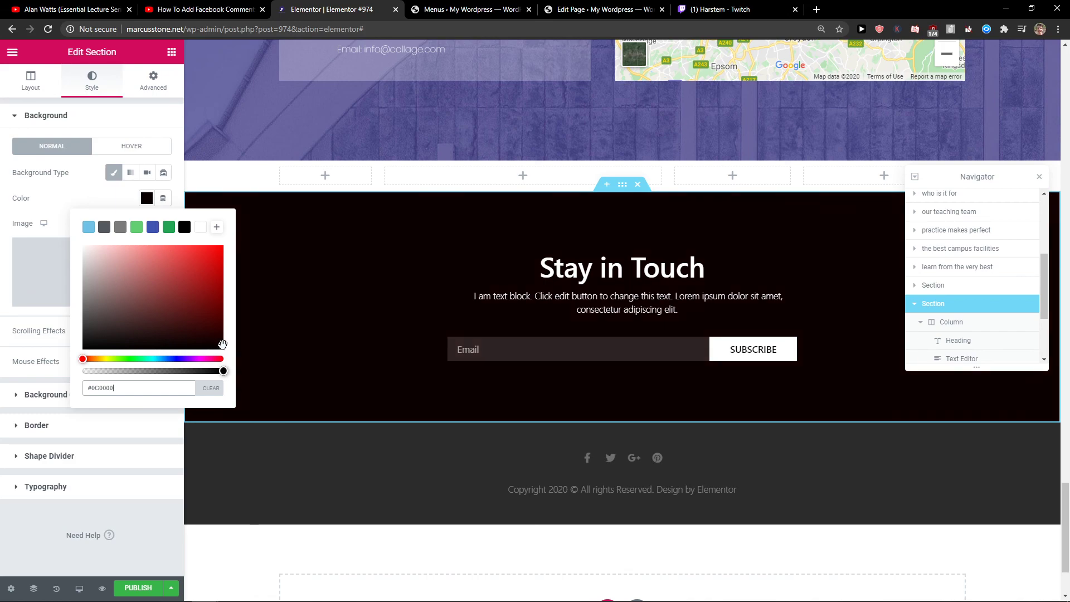
left_click(342, 482)
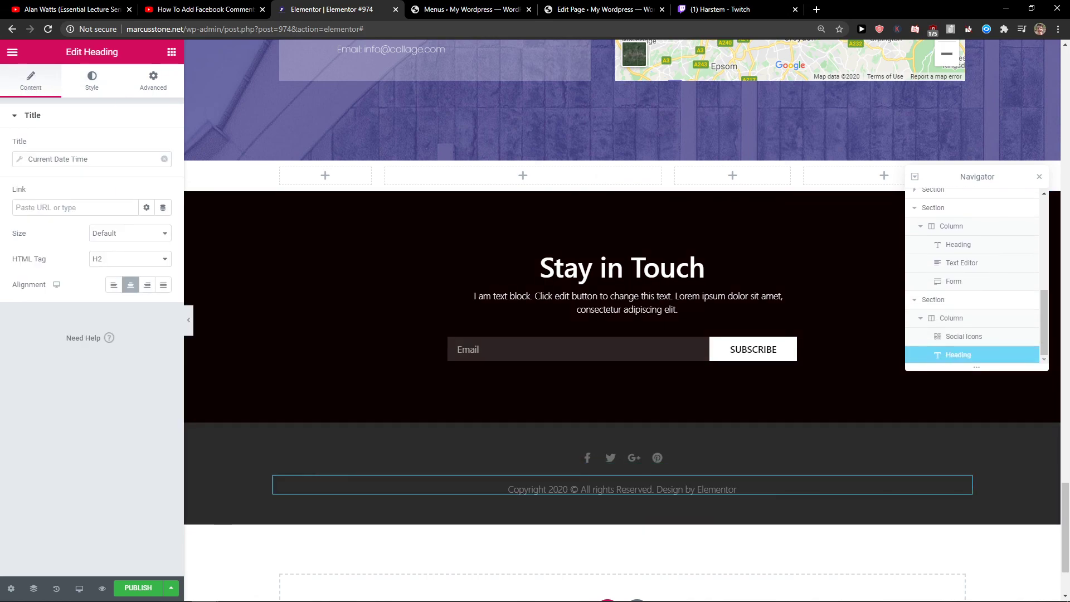